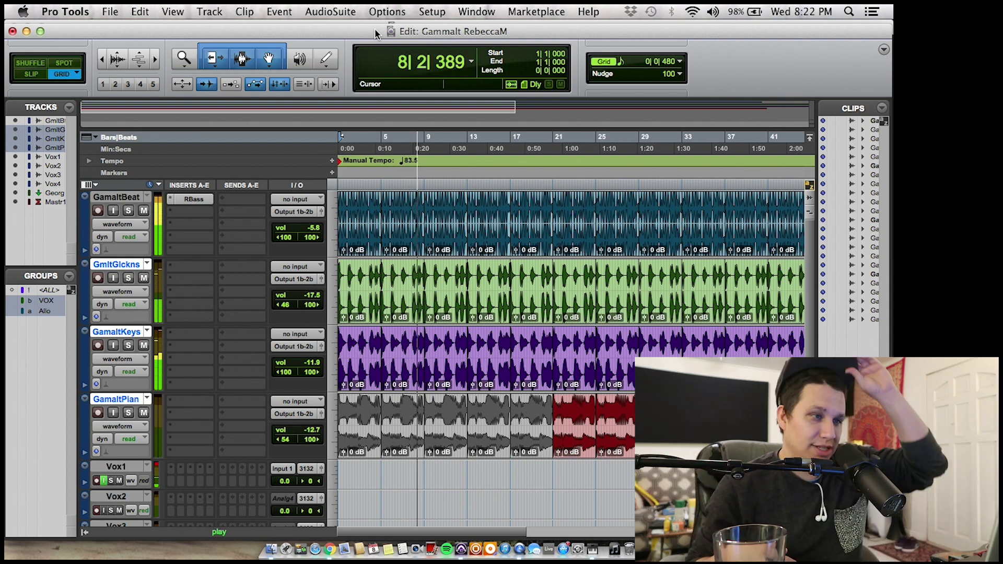
# - Audition the backing tracks briefly from the start of the session and stop playback
pyautogui.press('space')
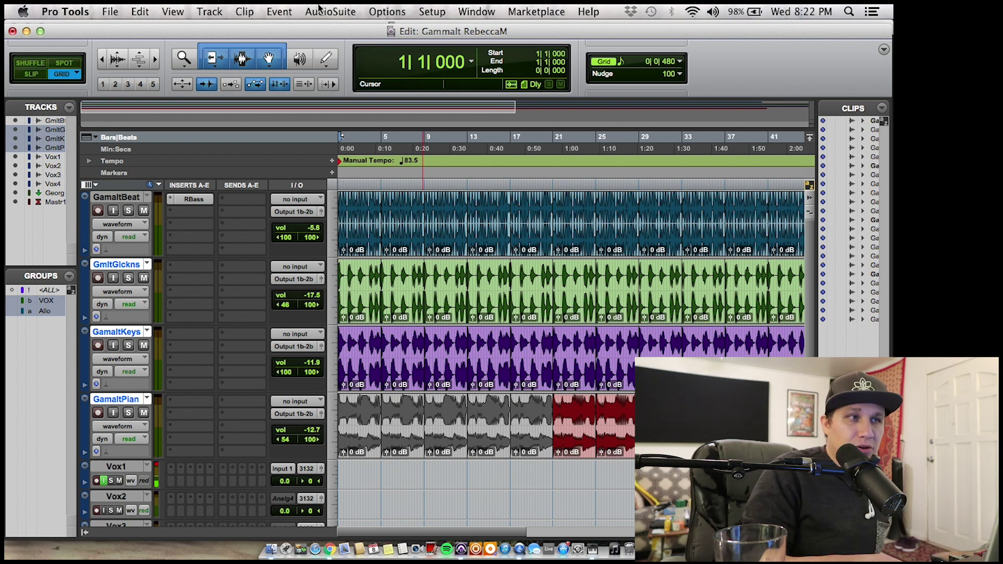
pyautogui.press('super+Tab')
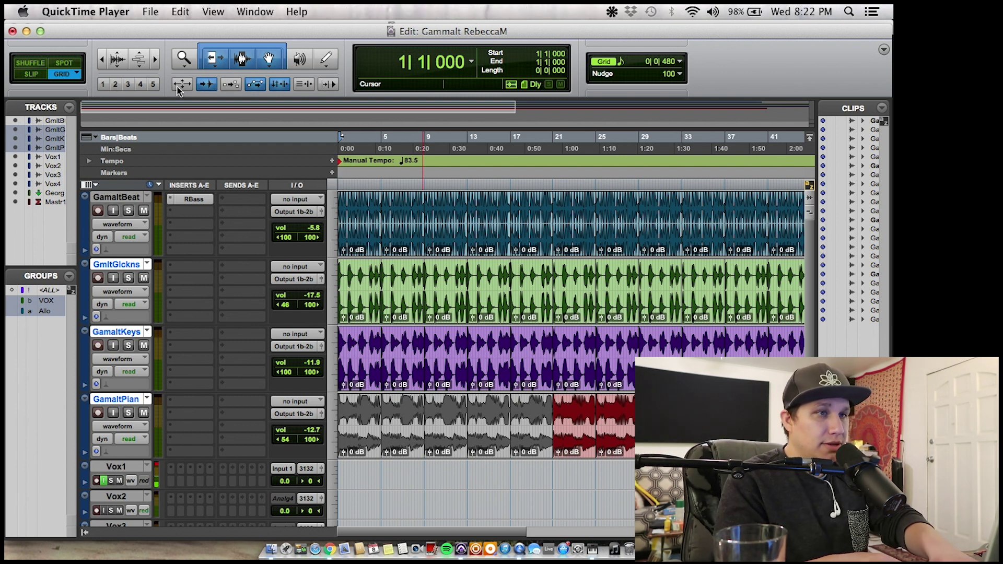
pyautogui.click(723, 34)
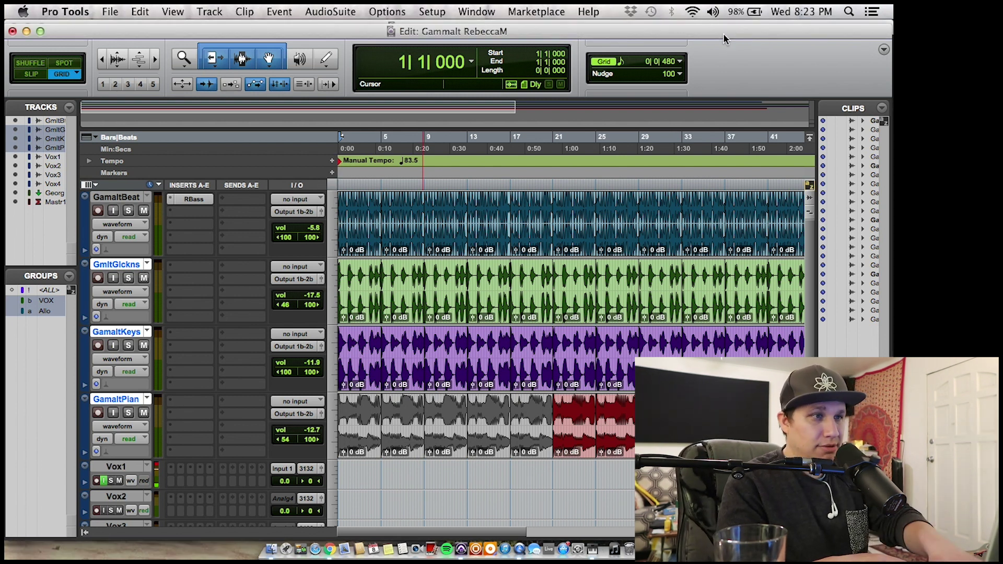
pyautogui.press('space')
pyautogui.press('space')
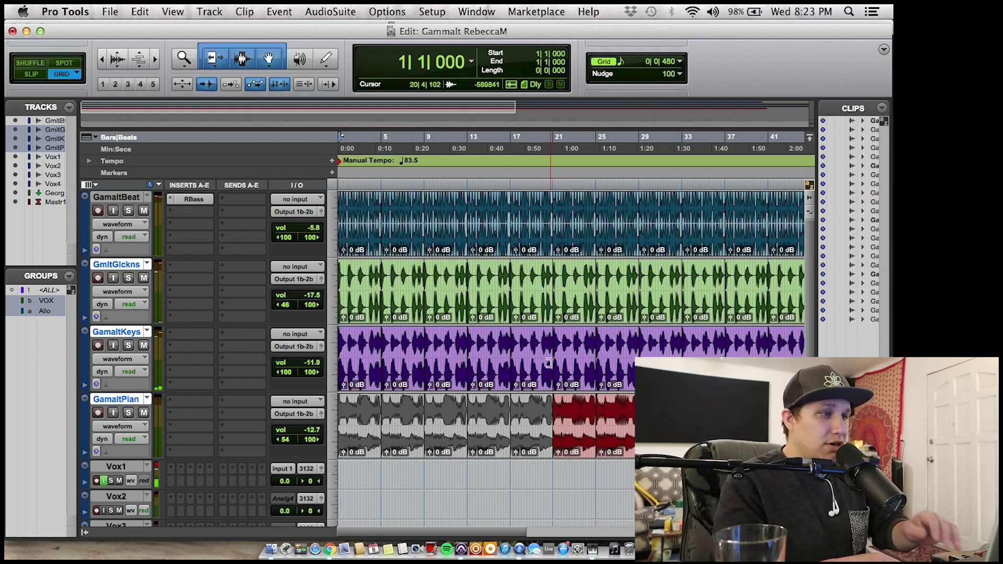
# - Create one new mono audio track beneath GamaltPian and name it Baj
pyautogui.scroll(-5, 218, 342)
pyautogui.scroll(5, 218, 342)
pyautogui.scroll(-2, 218, 342)
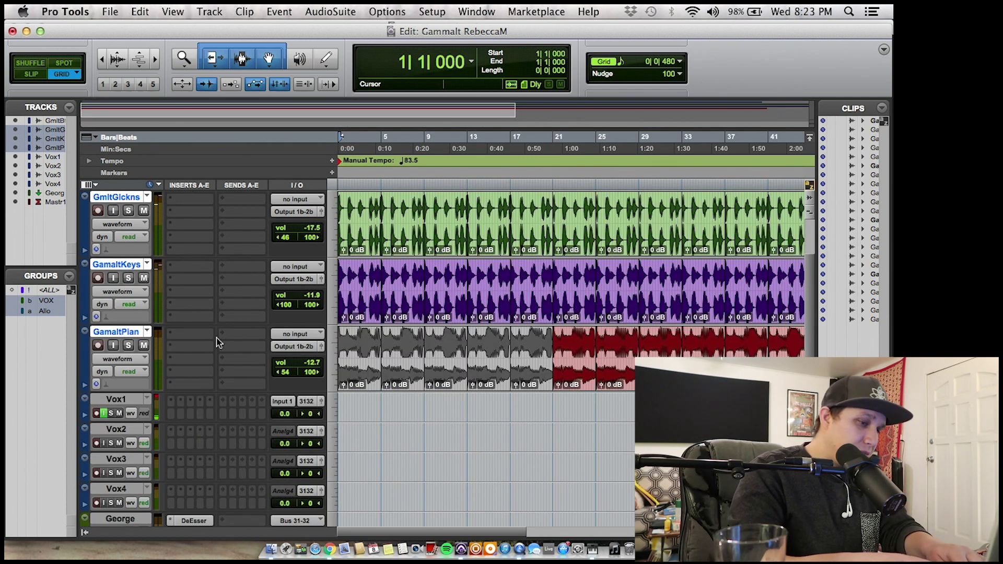
pyautogui.press('super+shift+n')
pyautogui.press('Return')
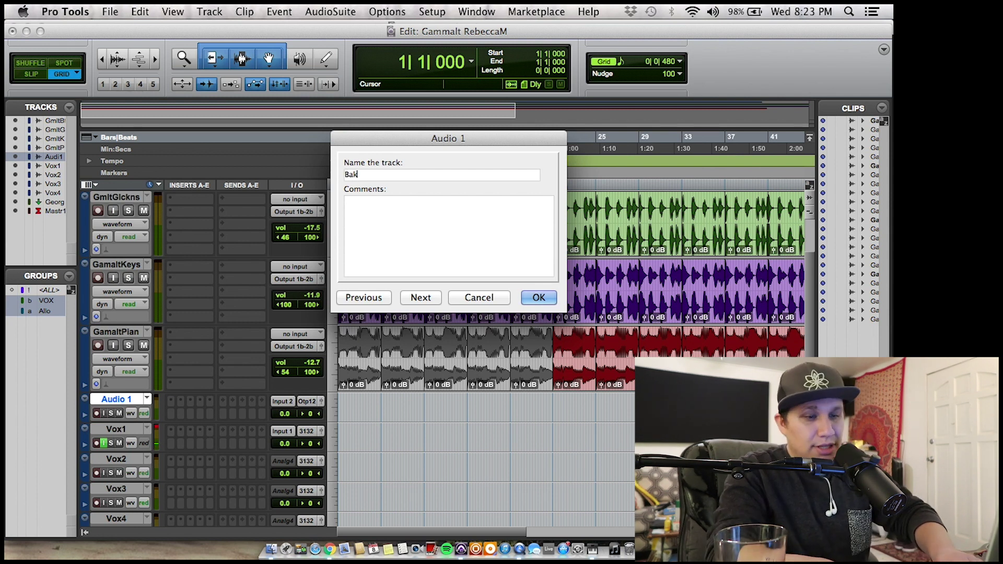
pyautogui.press('Return')
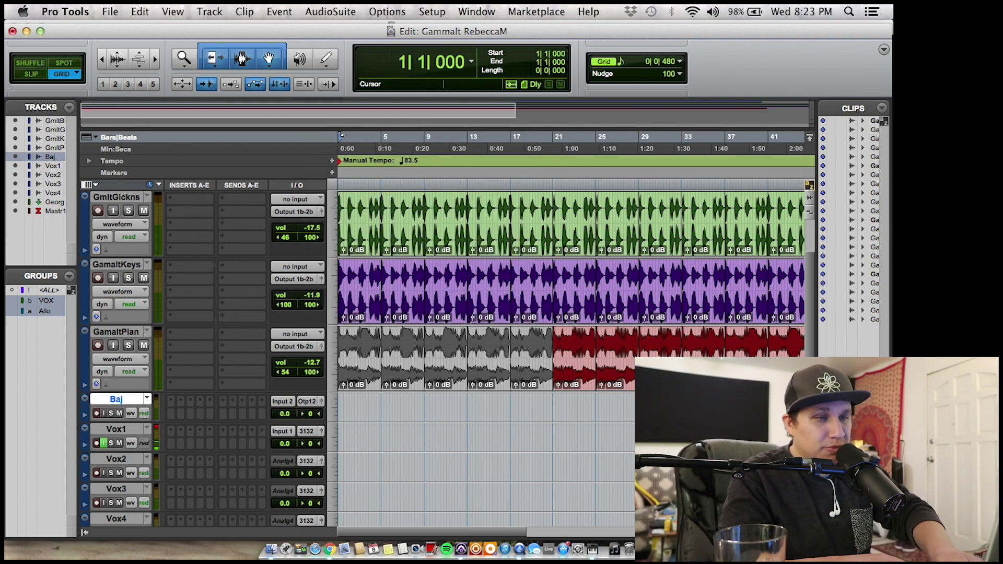
# - Set the Baj track's input to the interface's Input 2 (Mono)
pyautogui.click(283, 401)
pyautogui.moveTo(333, 408)
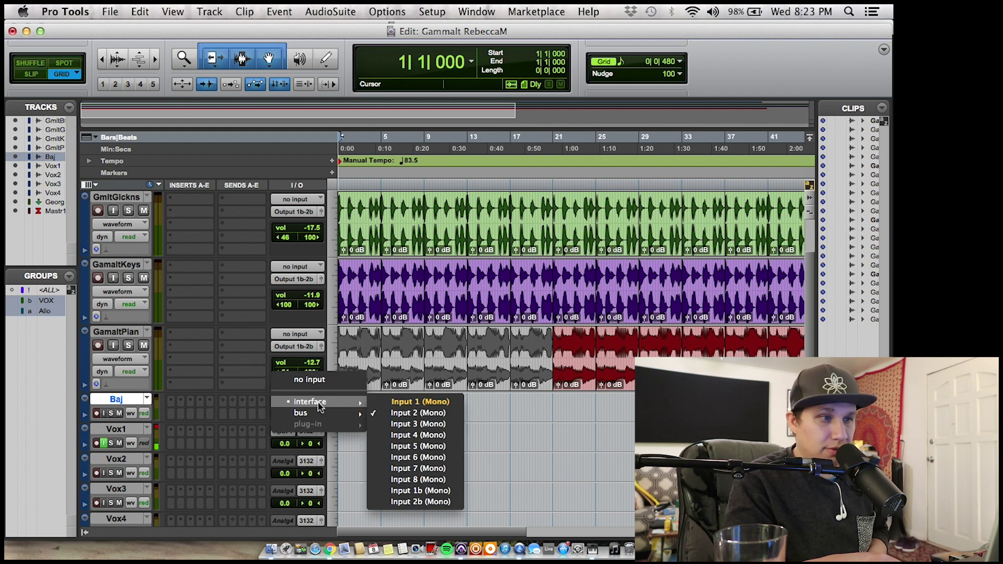
pyautogui.click(403, 413)
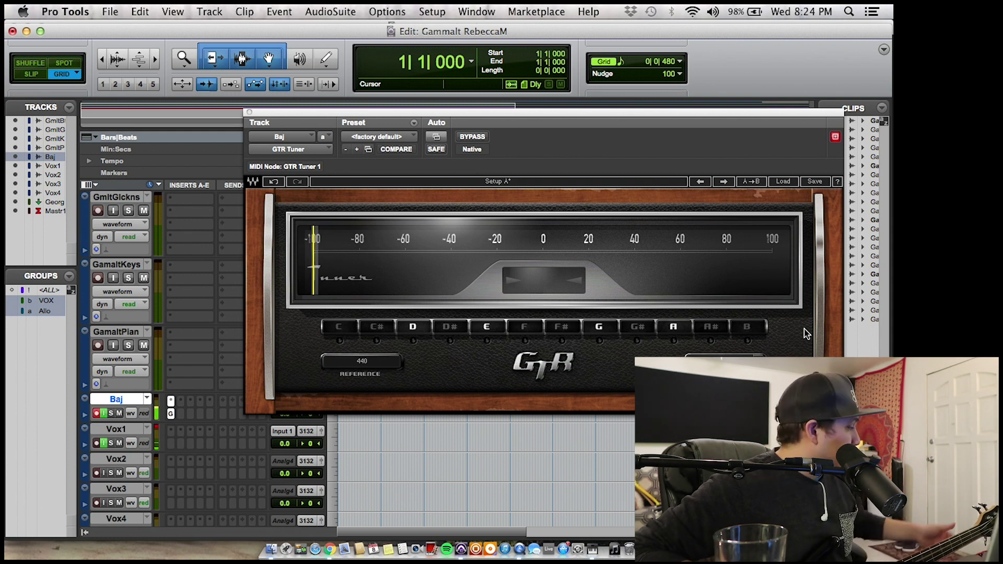
# - Close the GTR Tuner plug-in window of the Baj track and play the session from bar 1 to rehearse the bass part
pyautogui.press('super+w')
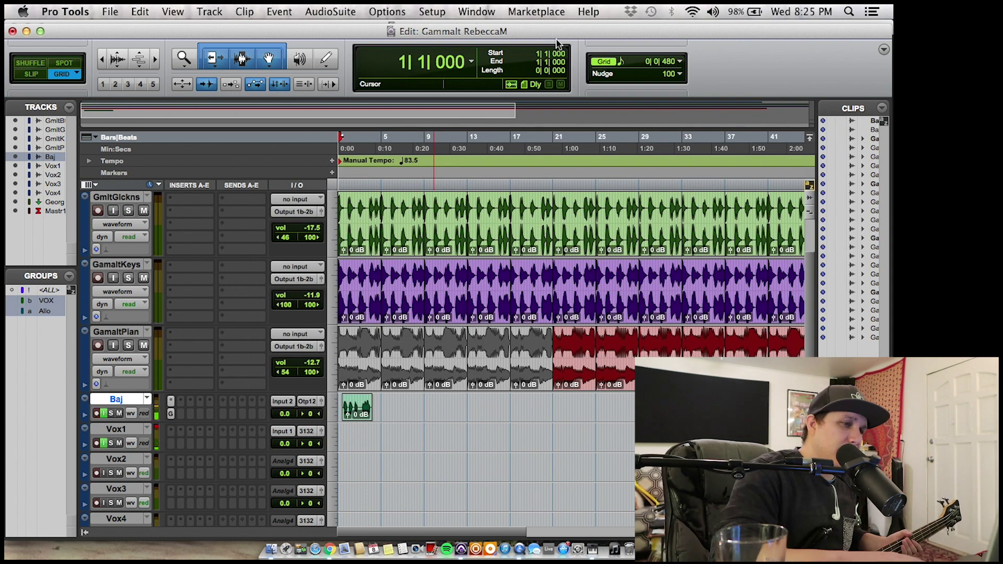
pyautogui.press('space')
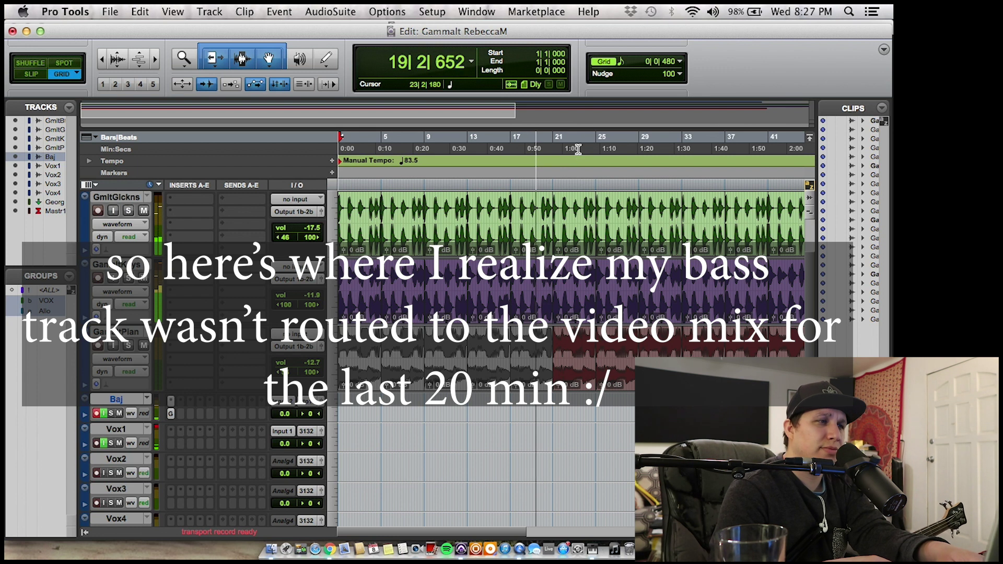
pyautogui.press('super+Tab')
pyautogui.press('super+Tab')
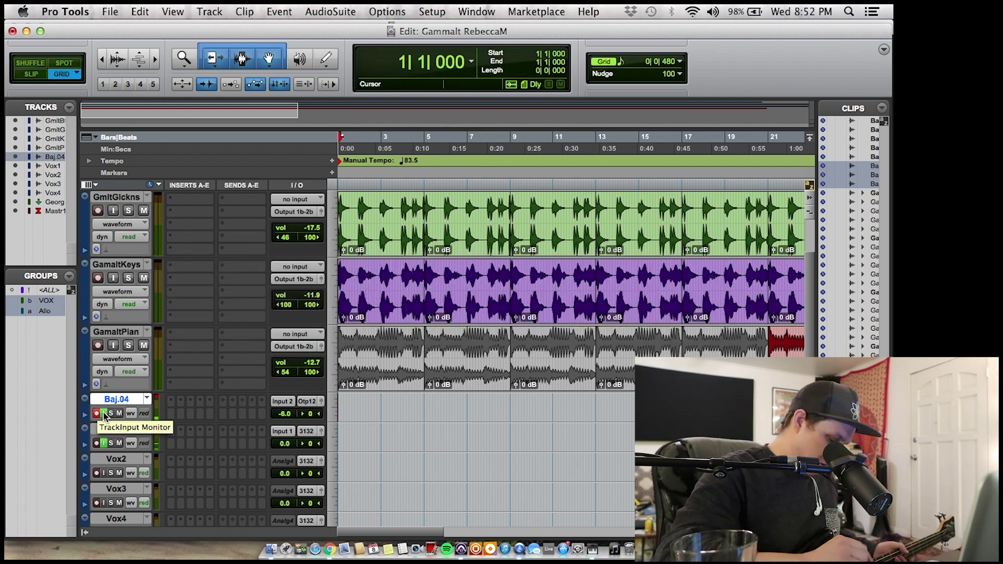
# - Try to record a bass take on Baj.04 from bar 1 after a short run-through, dismiss the error and undo the take
pyautogui.press('space')
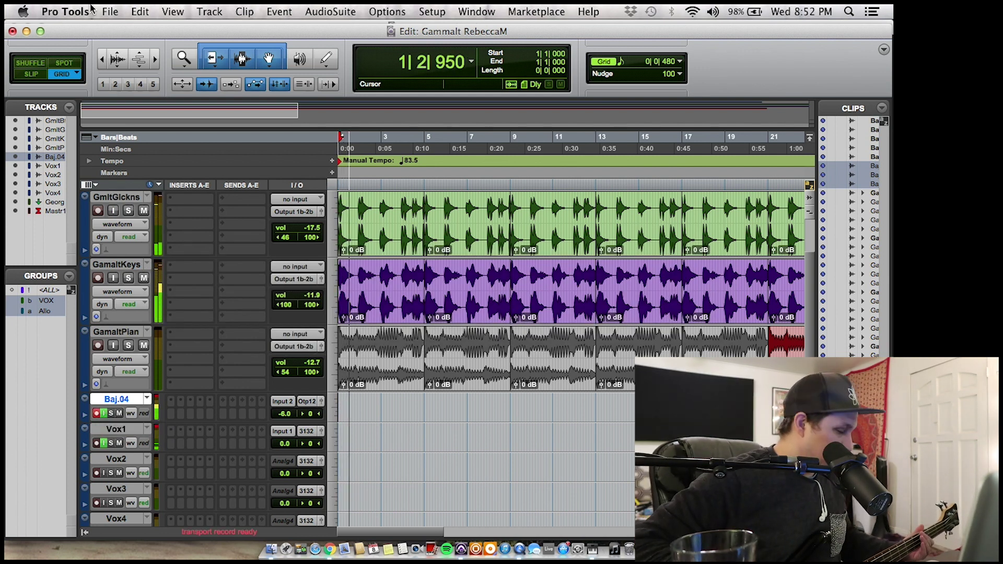
pyautogui.press('space')
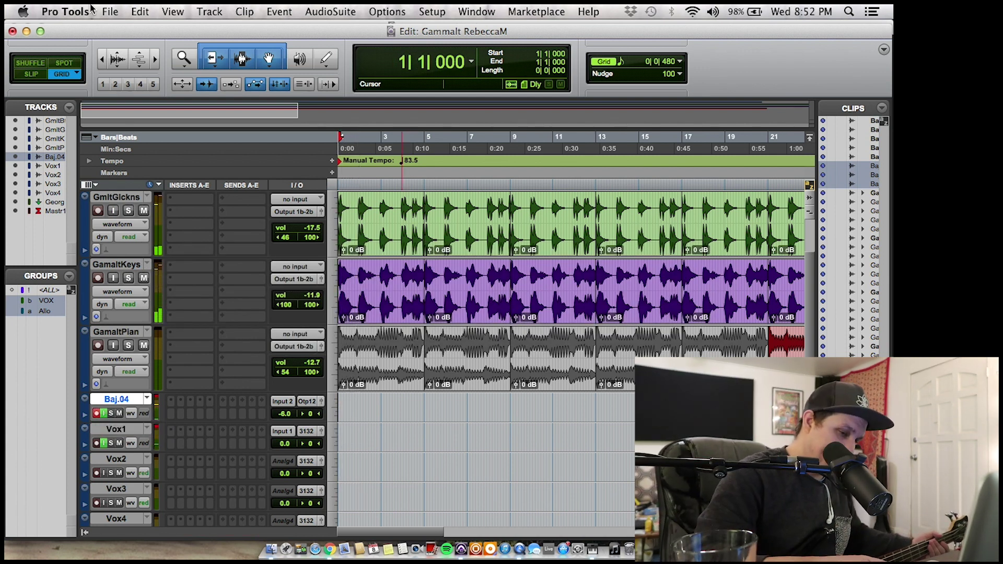
pyautogui.press('super+space')
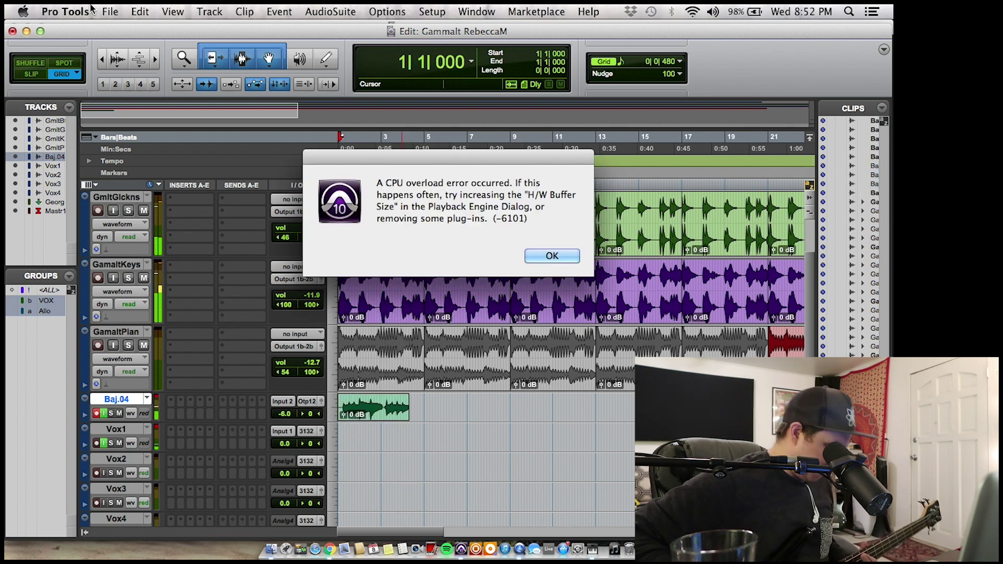
pyautogui.press('Return')
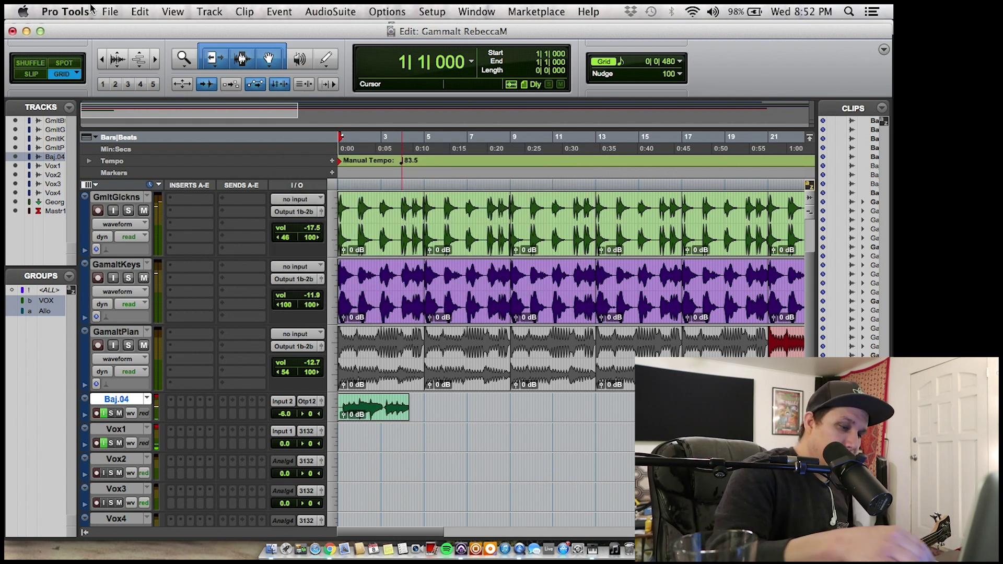
pyautogui.press('super+z')
# - Record another bass take on Baj.04 from bar 1, stop at about bar 7 and undo it
pyautogui.press('space')
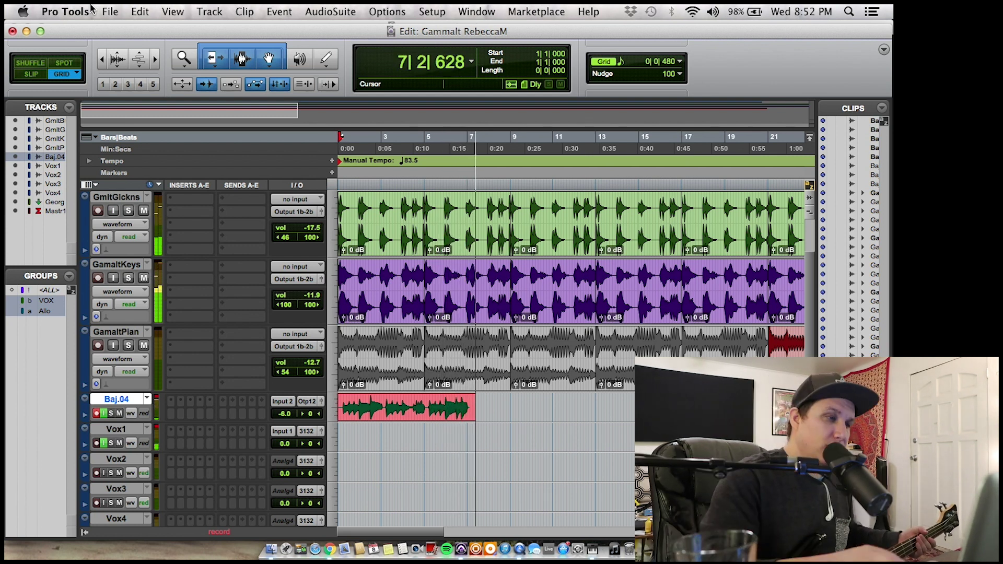
pyautogui.press('space')
pyautogui.press('super+z')
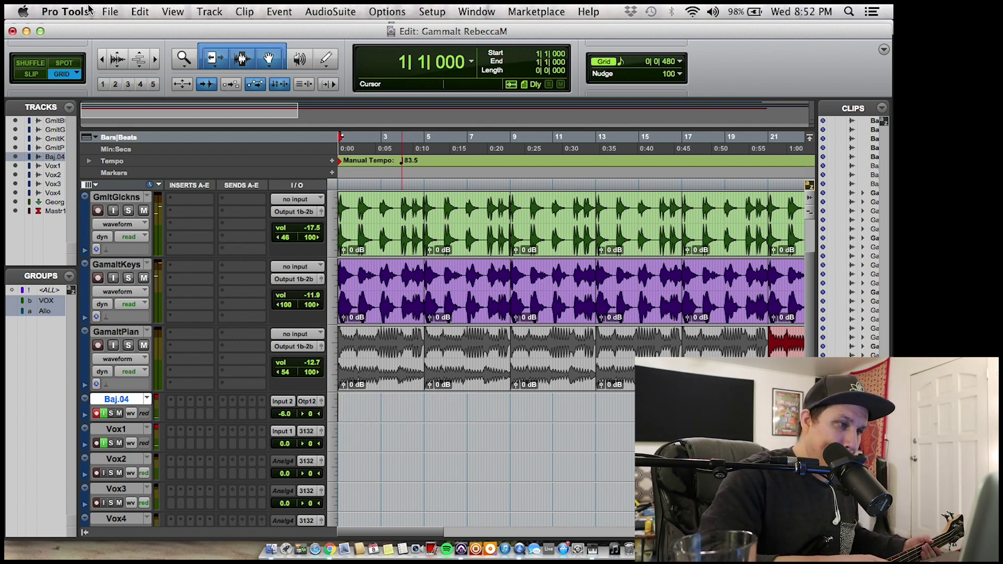
# - Record a bass take on Baj.04 from bar 1 to past bar 9 and play it back from 7|2|000
pyautogui.press('super+space')
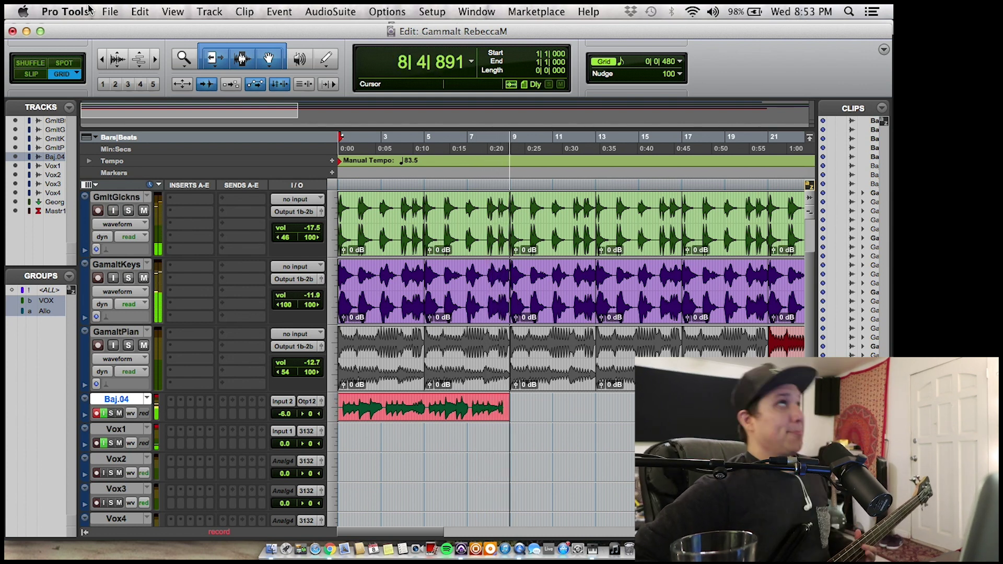
pyautogui.press('space')
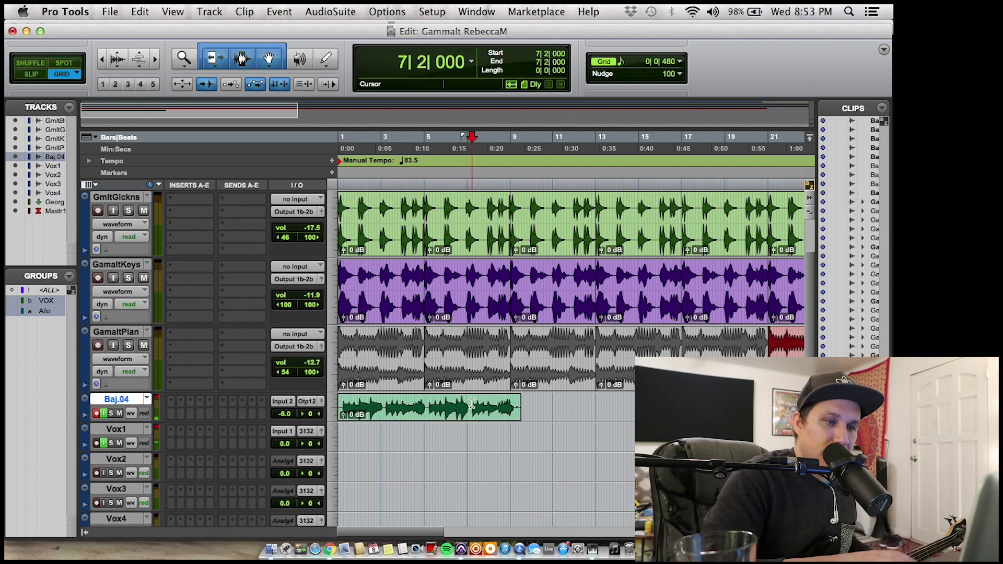
pyautogui.press('space')
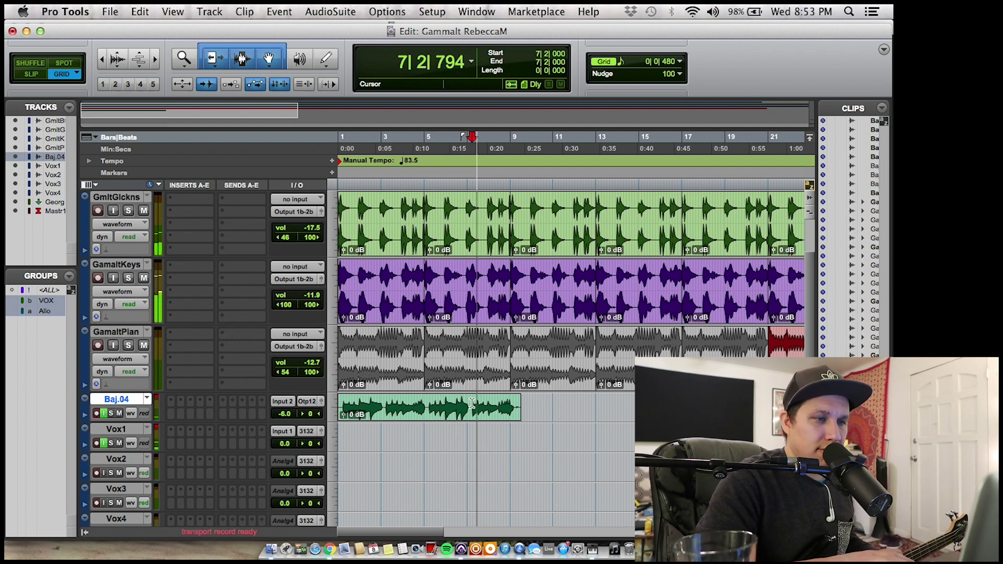
pyautogui.press('space')
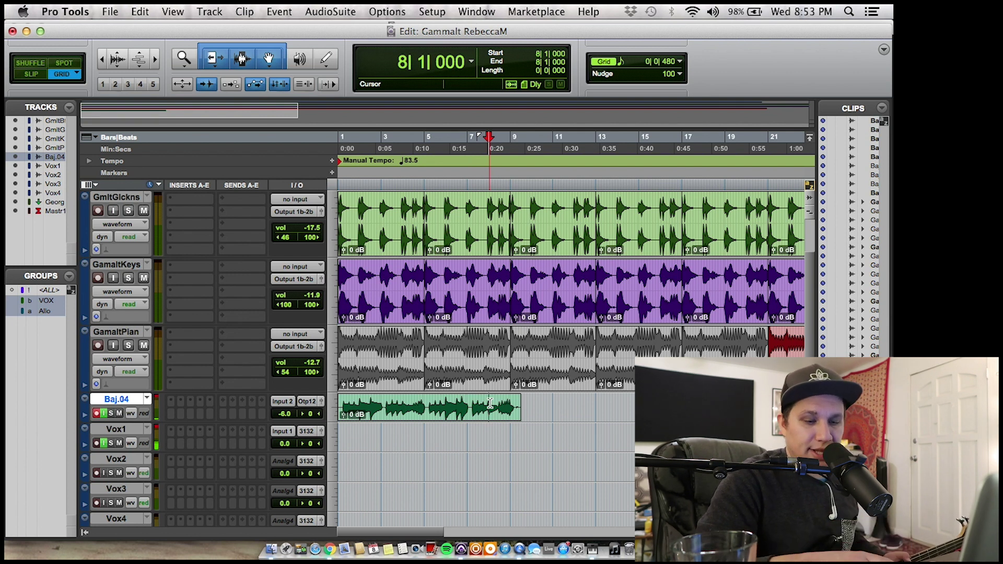
# - Try to punch in a continuation of the bass on Baj.04 from 8|1|000 and undo it
pyautogui.press('super+space')
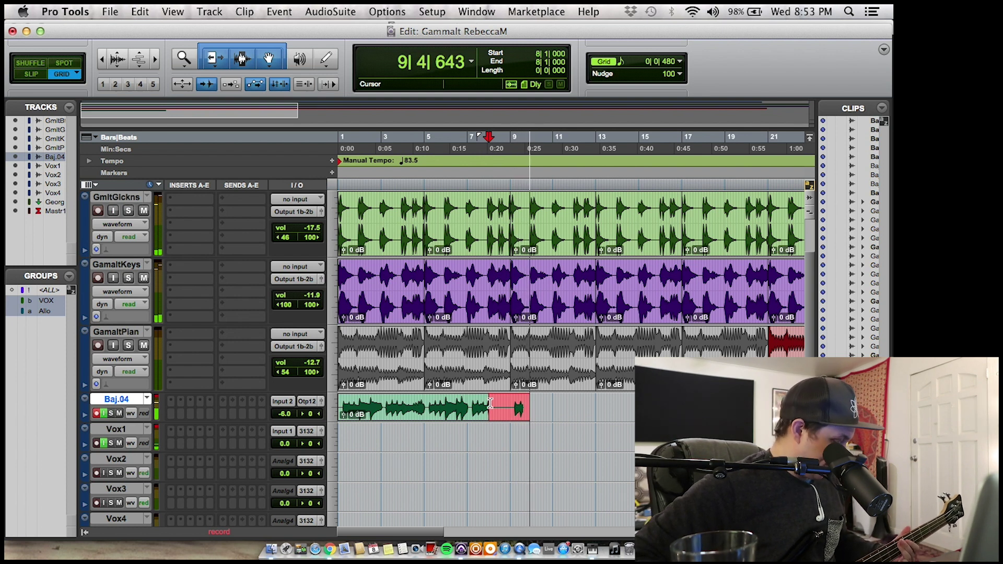
pyautogui.press('space')
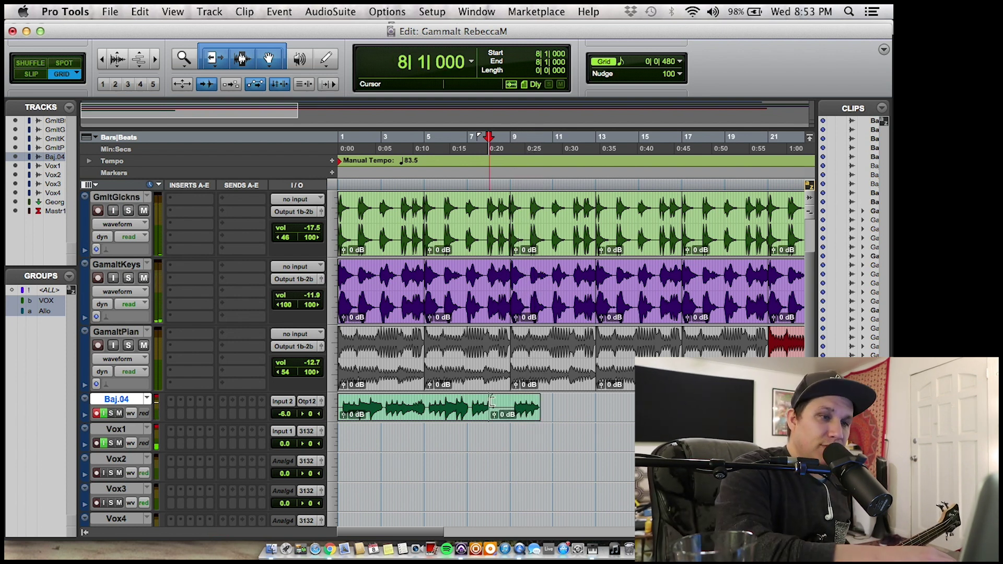
pyautogui.press('super+z')
# - Punch in the bass on Baj.04 from bar 8 to past bar 17 and move the edit point between the two clips to 9|1|674
pyautogui.press('space')
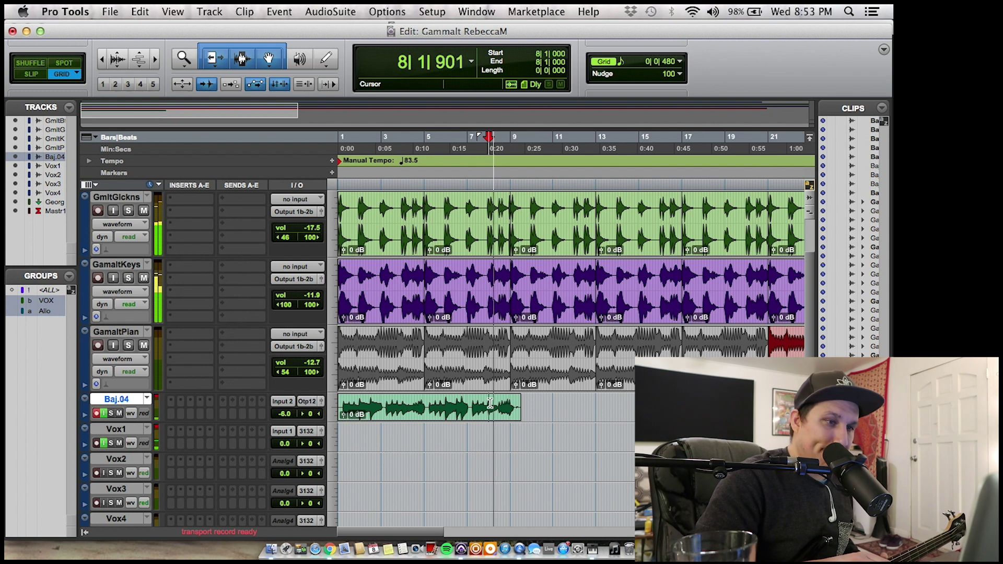
pyautogui.press('super+space')
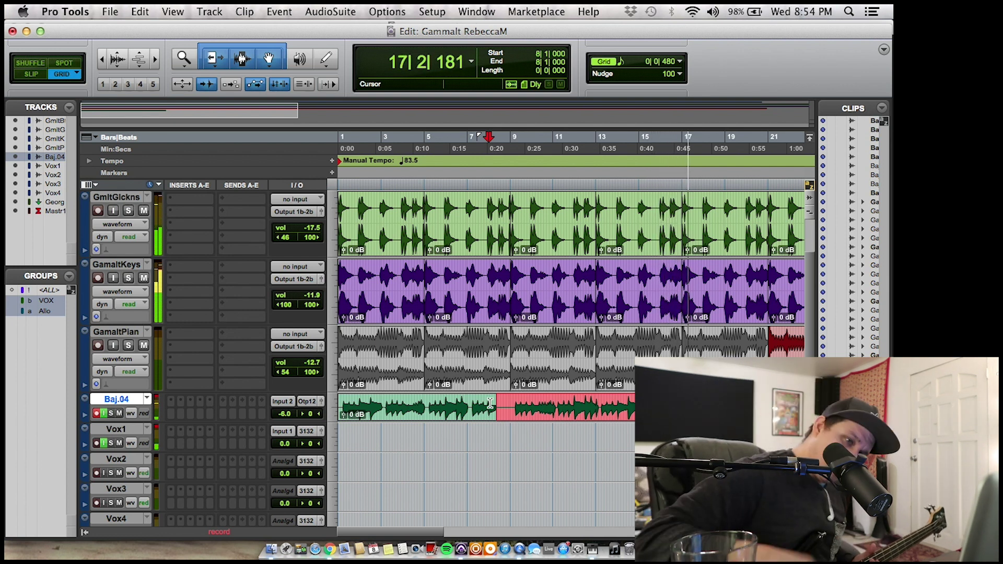
pyautogui.press('space')
pyautogui.moveTo(491, 408); pyautogui.dragTo(513, 418)
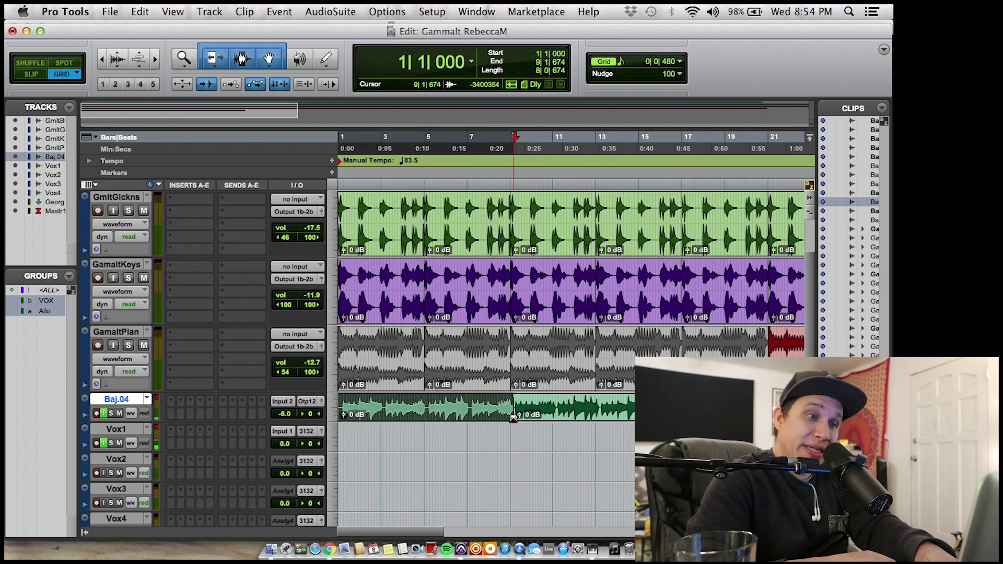
# - Play back the joined bass clips from 12|4|480 and again from the start of the session
pyautogui.click(593, 402)
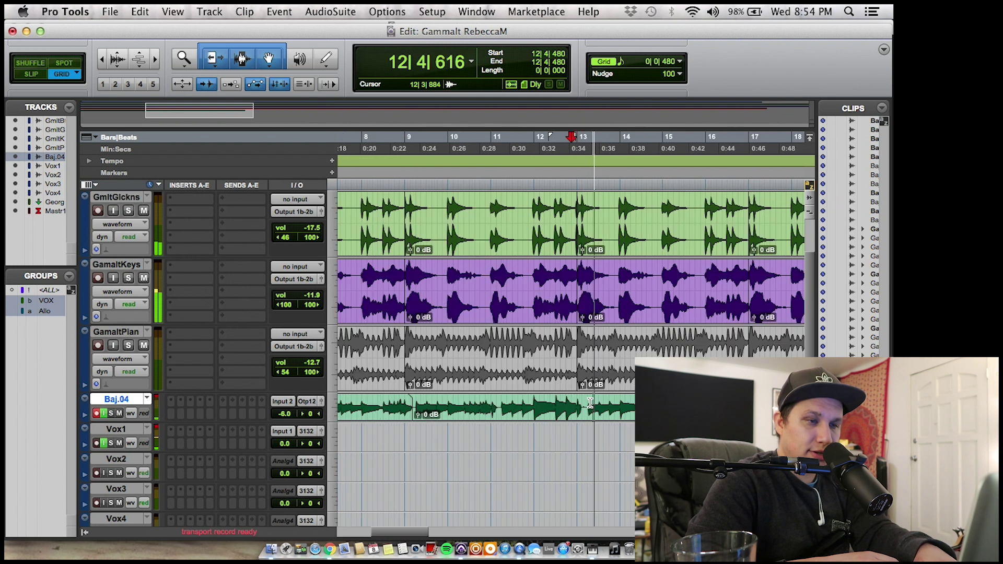
pyautogui.press('Return')
pyautogui.press('space')
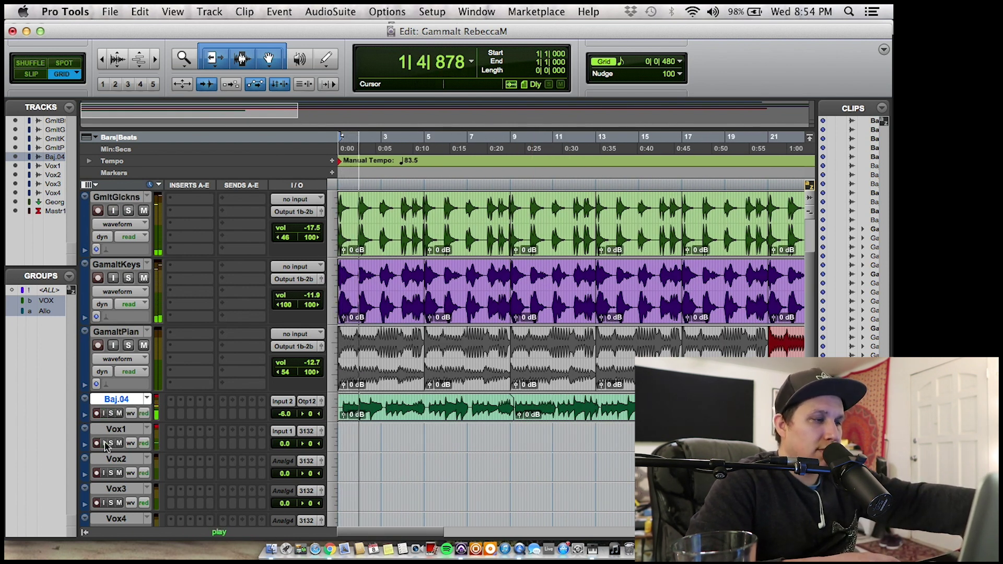
pyautogui.press('space')
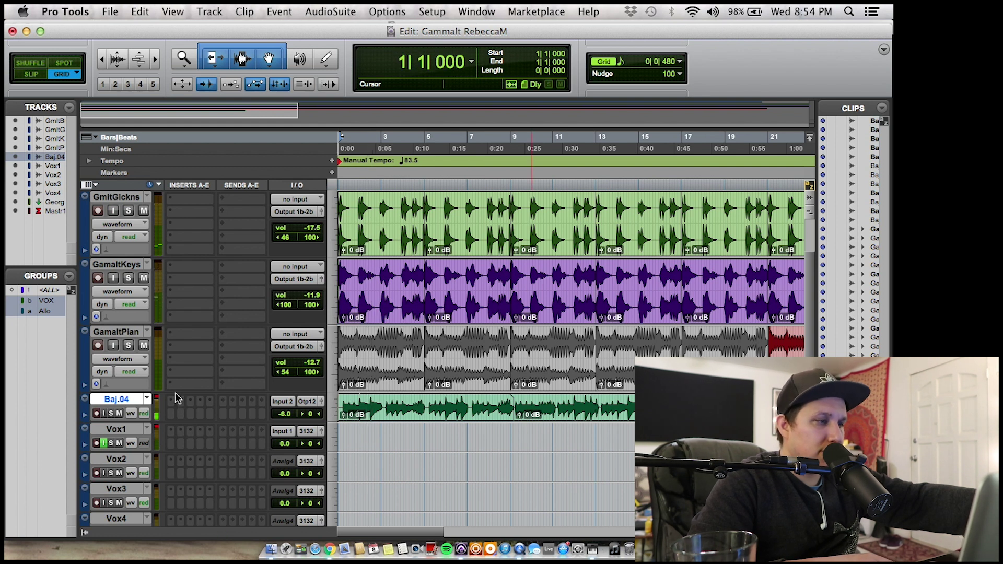
# - Insert the RBass plug-in on the first insert slot of the Baj.04 track
pyautogui.click(174, 405)
pyautogui.moveTo(205, 424)
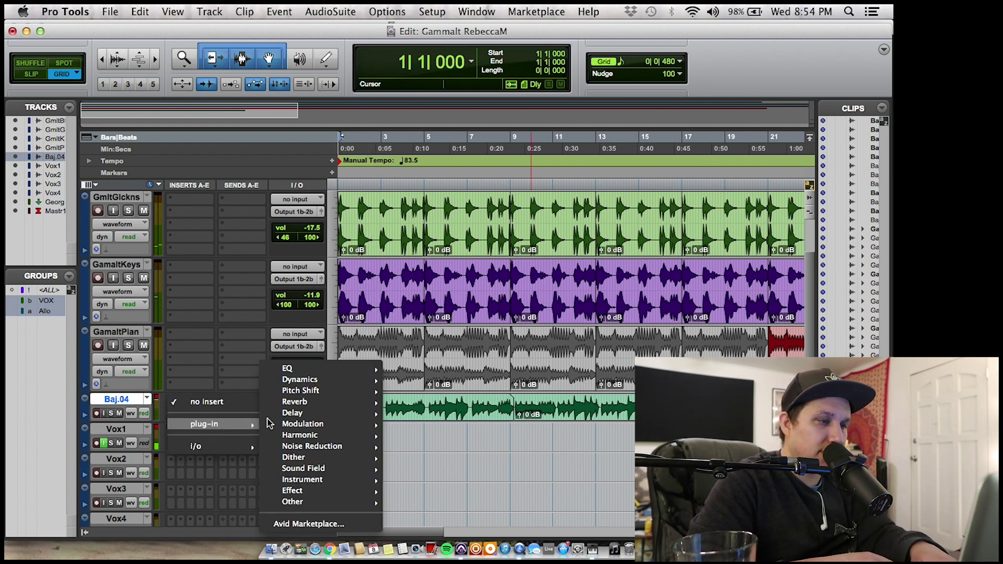
pyautogui.moveTo(338, 503)
pyautogui.click(420, 490)
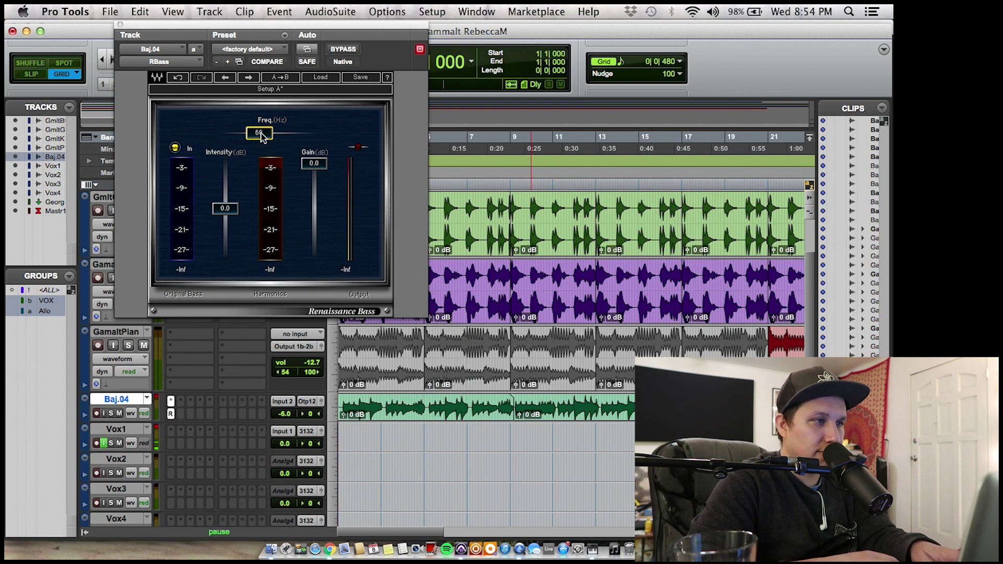
# - Set the RBass frequency to 77 Hz and its intensity to -4.8 dB while the session plays
pyautogui.moveTo(261, 136); pyautogui.dragTo(262, 133)
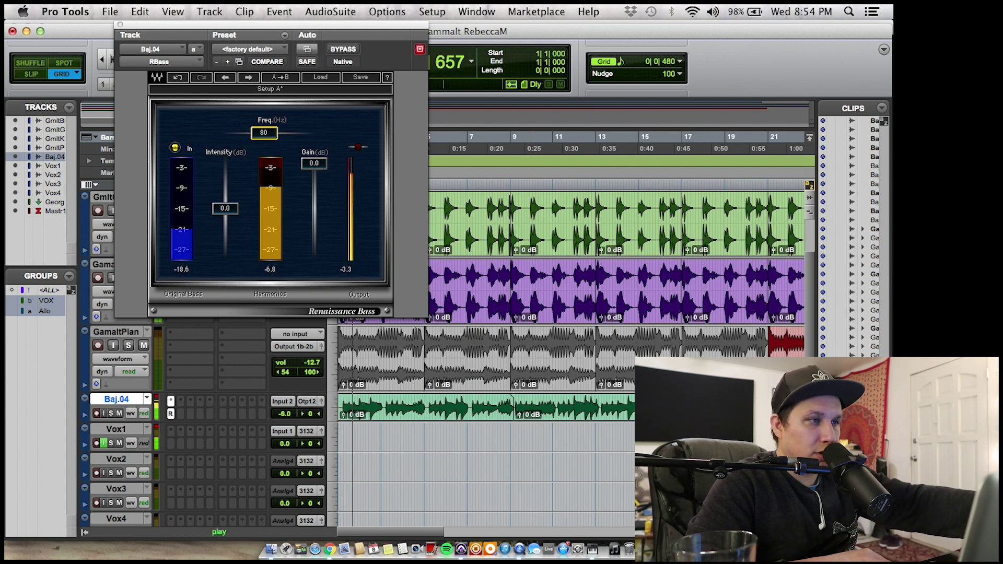
pyautogui.moveTo(263, 133); pyautogui.dragTo(262, 135)
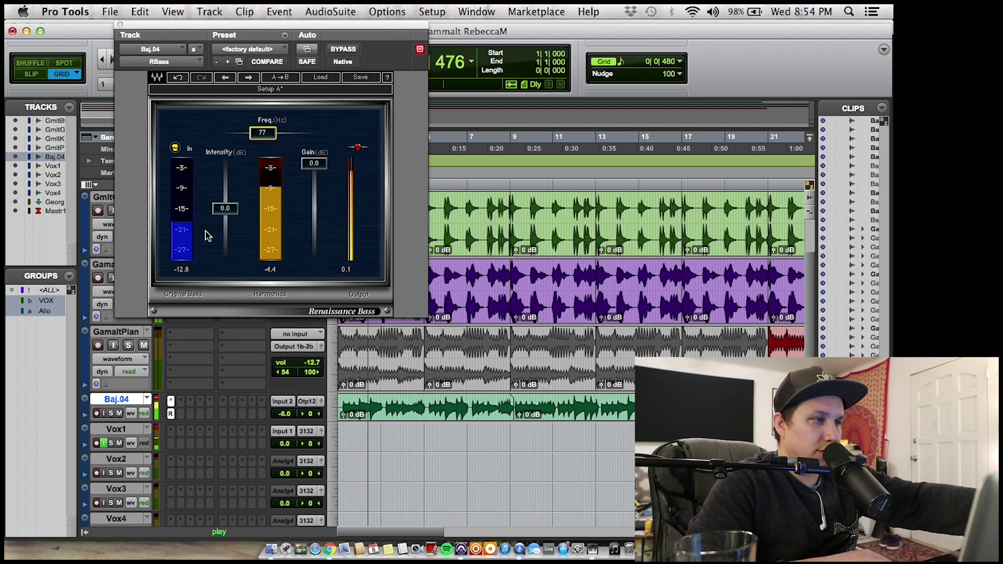
pyautogui.moveTo(224, 208); pyautogui.dragTo(224, 217)
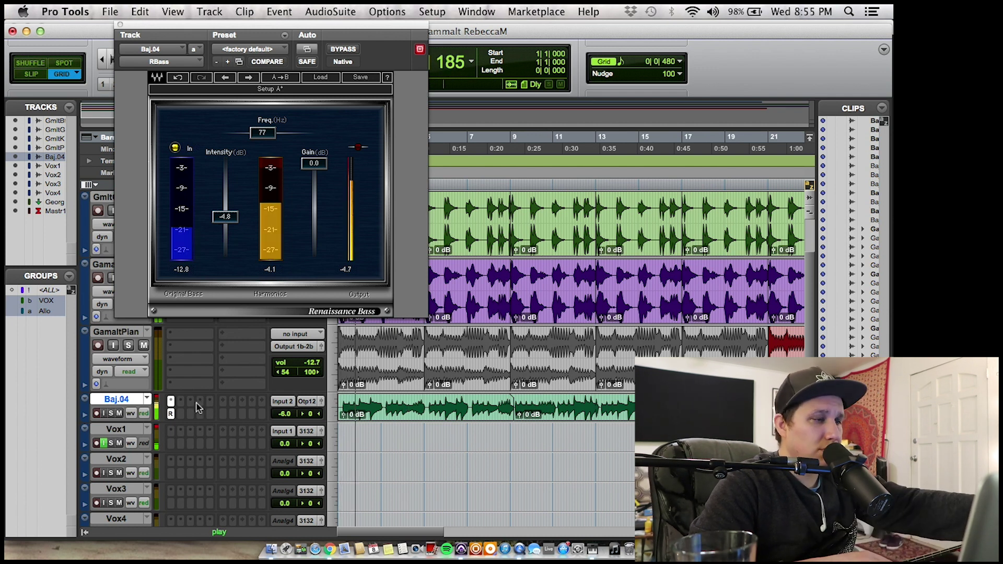
# - Insert the mono PuigTec EQP1A equalizer on the second insert slot of the Baj.04 track
pyautogui.click(182, 406)
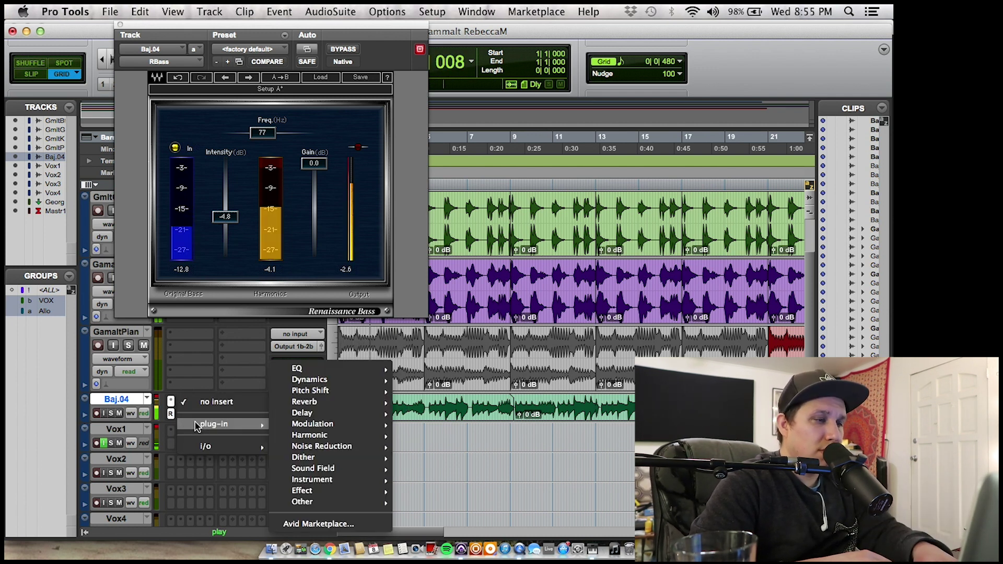
pyautogui.click(191, 411)
pyautogui.click(190, 411)
pyautogui.moveTo(197, 427)
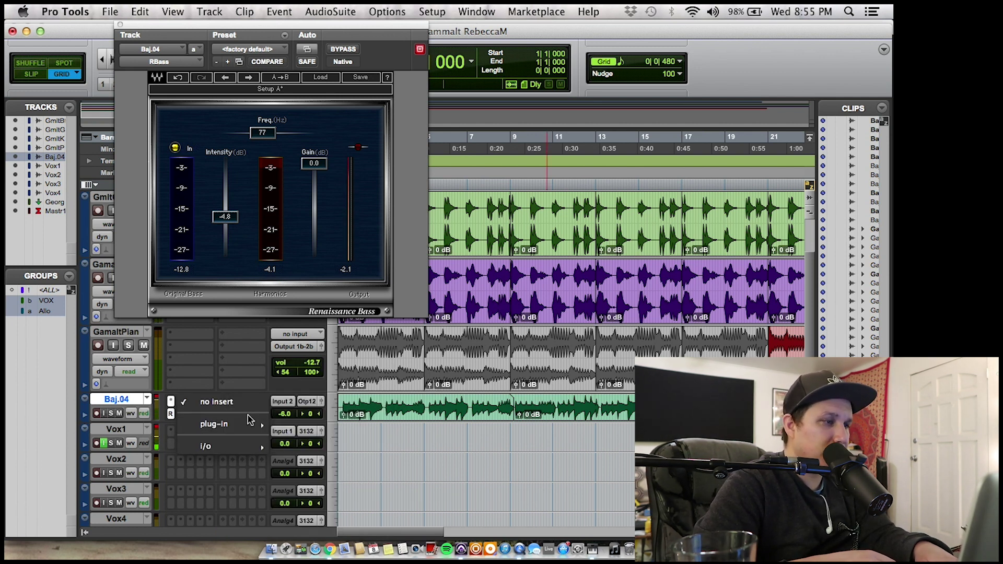
pyautogui.moveTo(239, 425)
pyautogui.moveTo(274, 434)
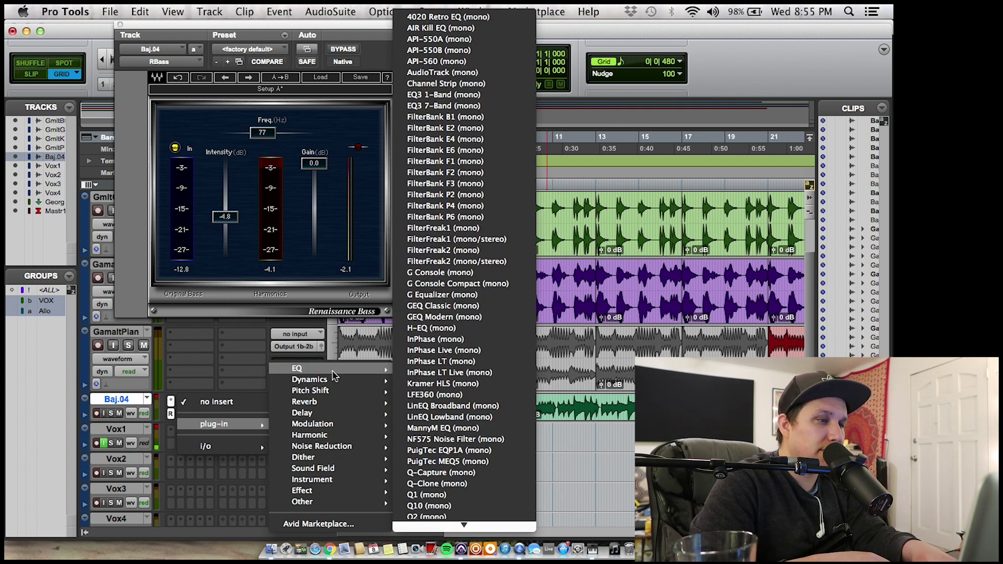
pyautogui.moveTo(327, 385)
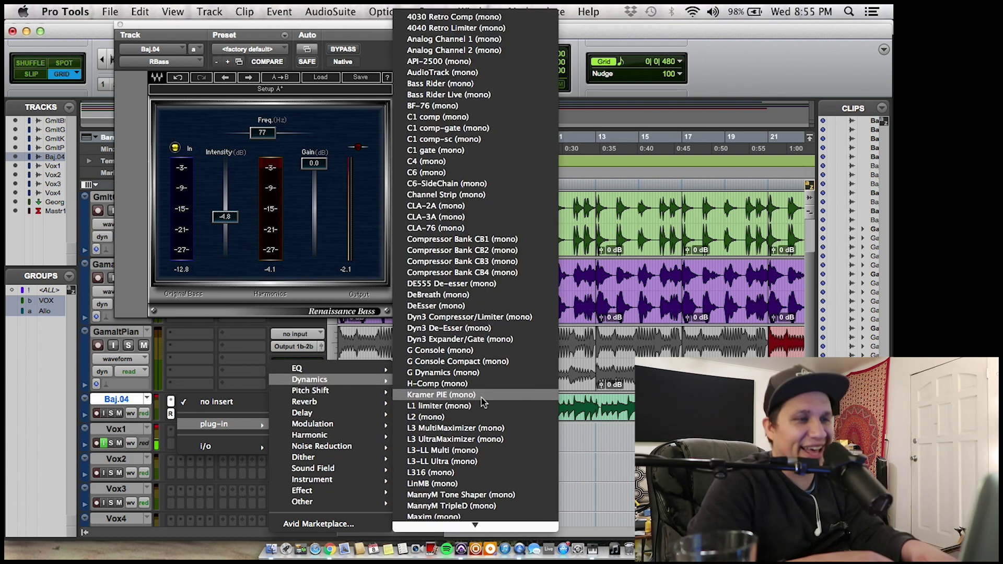
pyautogui.moveTo(319, 369)
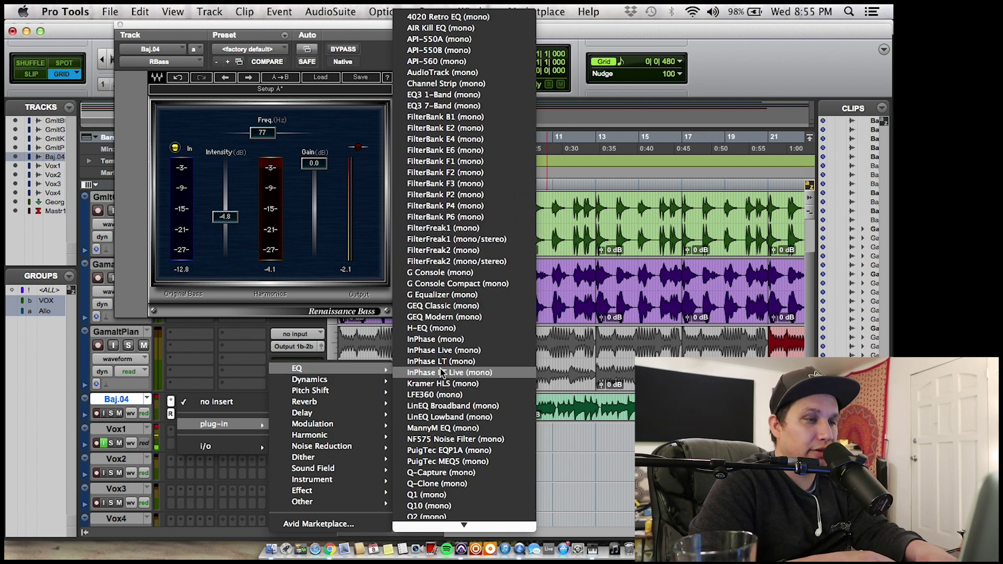
pyautogui.scroll(-2, 452, 428)
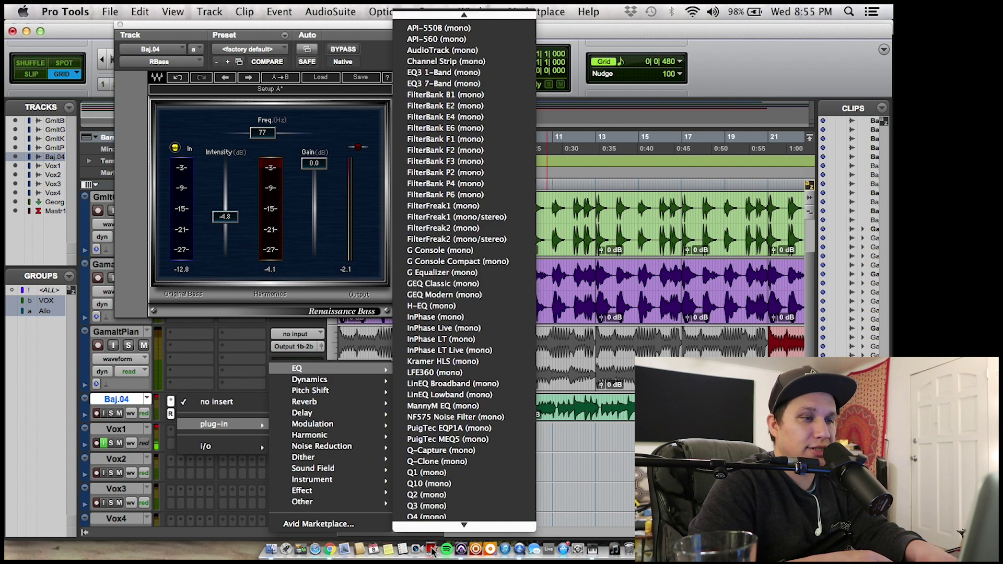
pyautogui.click(460, 396)
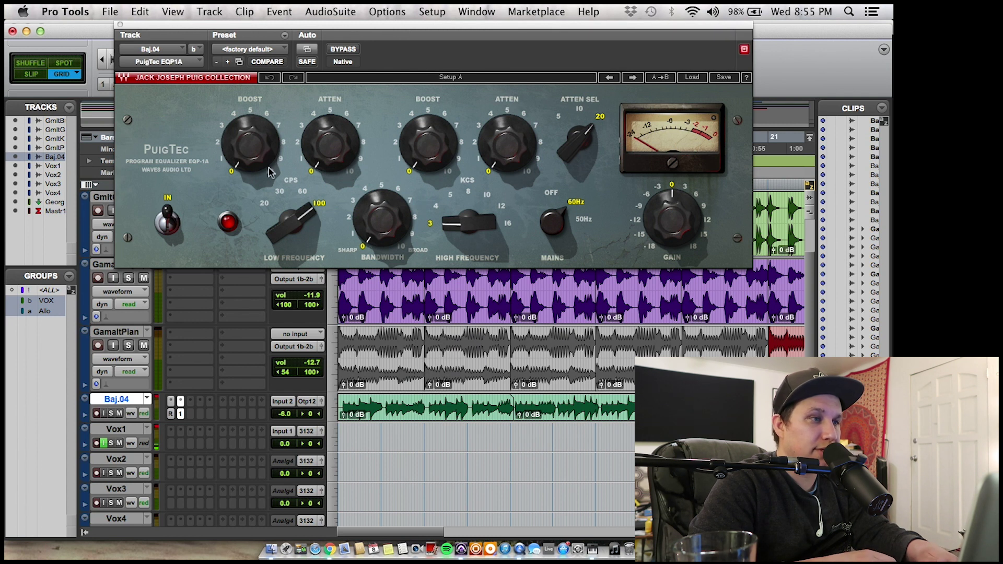
# - During playback, set the PuigTec's low-frequency boost to 3, low-frequency attenuation to 2 and gain to -3
pyautogui.press('space')
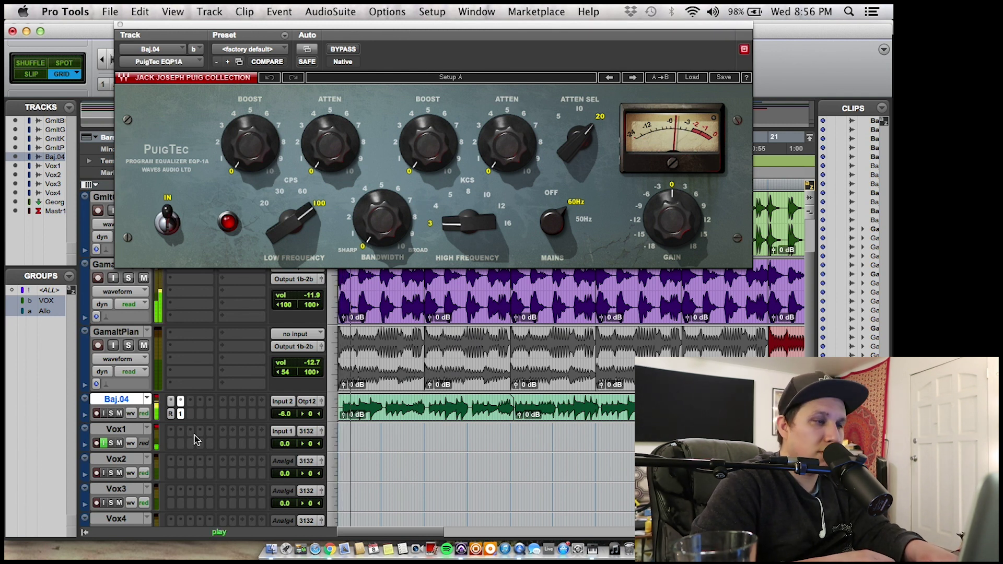
pyautogui.moveTo(250, 142); pyautogui.dragTo(250, 117)
pyautogui.moveTo(671, 219)
pyautogui.mouseDown()
pyautogui.moveTo(672, 233)
pyautogui.moveTo(671, 223)
pyautogui.mouseUp()
pyautogui.moveTo(332, 159); pyautogui.dragTo(332, 152)
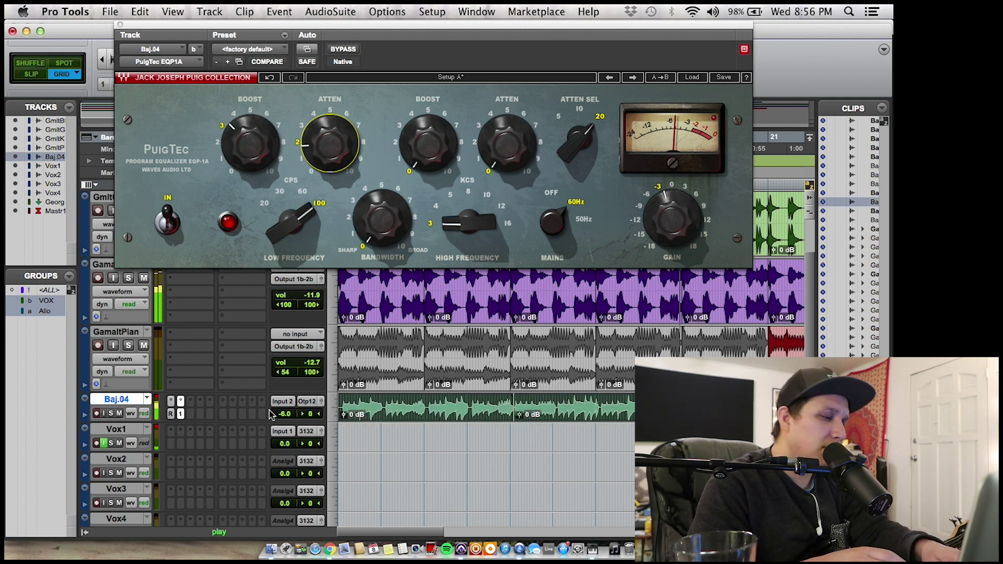
# - Duplicate the two bass clips on Baj.04 repeatedly so the part extends along the rest of the beat
pyautogui.press('super+bracketleft')
pyautogui.press('super+bracketleft')
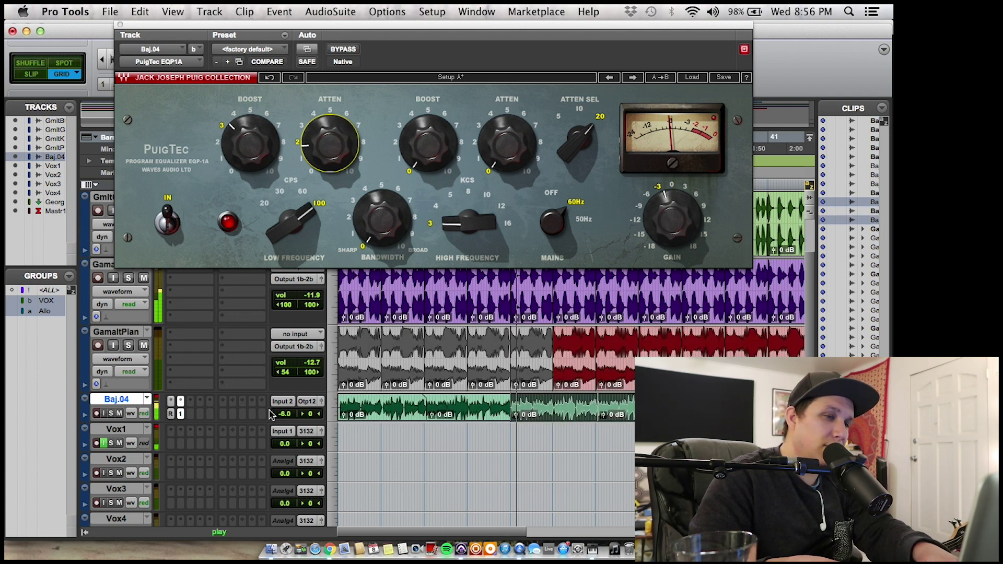
pyautogui.press('super+z')
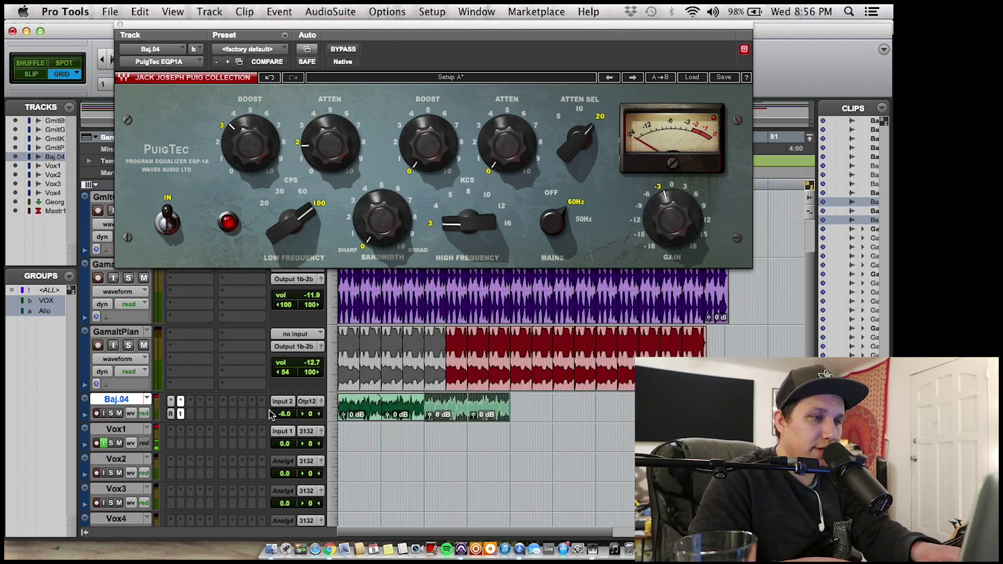
pyautogui.press('super+d')
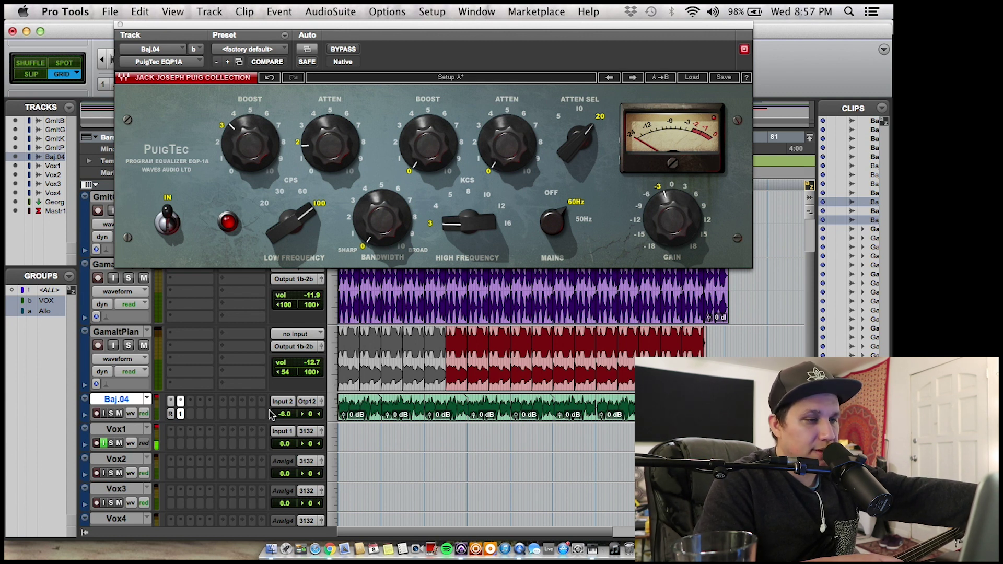
pyautogui.press('space')
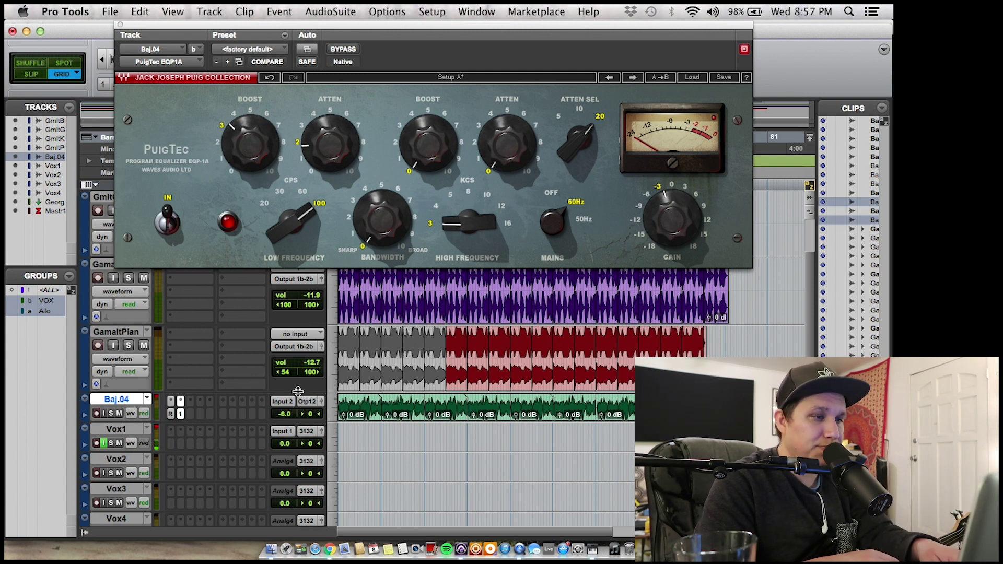
# - Insert the mono RCompressor on the third insert slot of the Baj.04 track
pyautogui.click(199, 401)
pyautogui.moveTo(235, 424)
pyautogui.moveTo(359, 372)
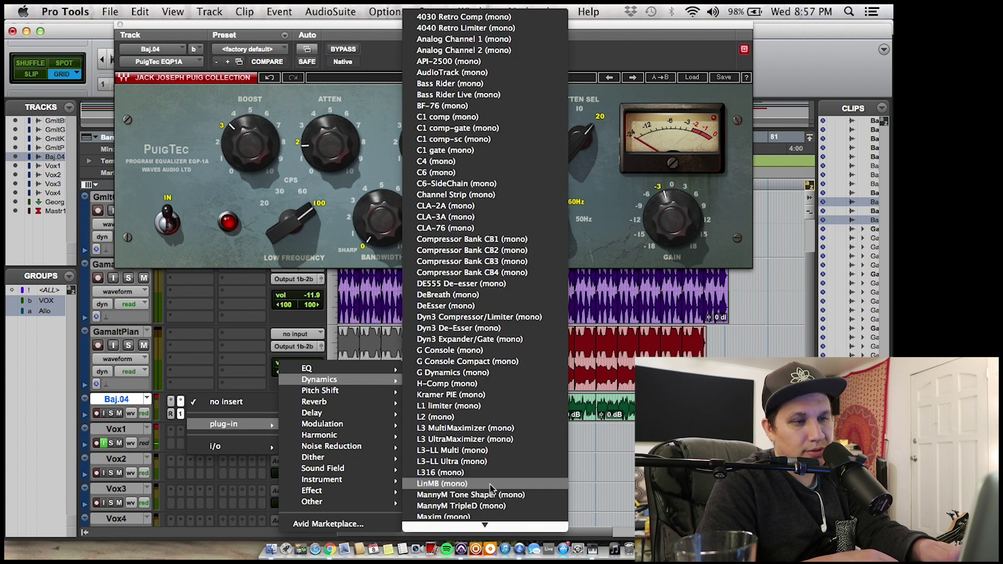
pyautogui.scroll(-5, 490, 490)
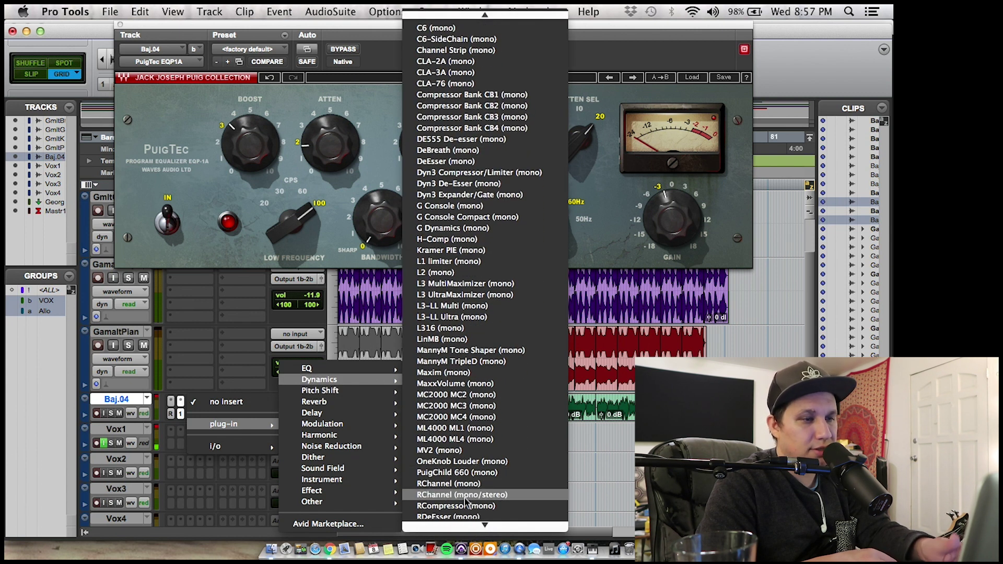
pyautogui.click(466, 505)
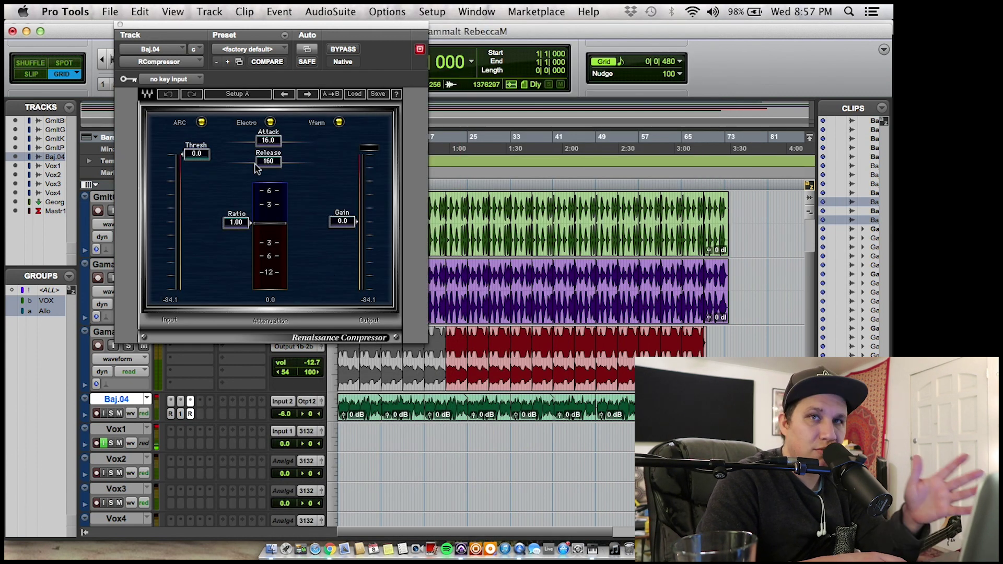
# - Set the RCompressor's threshold to -9.4, ratio to 3.43, attack to 3.76 and release to 106 while the session plays
pyautogui.moveTo(197, 153); pyautogui.dragTo(197, 177)
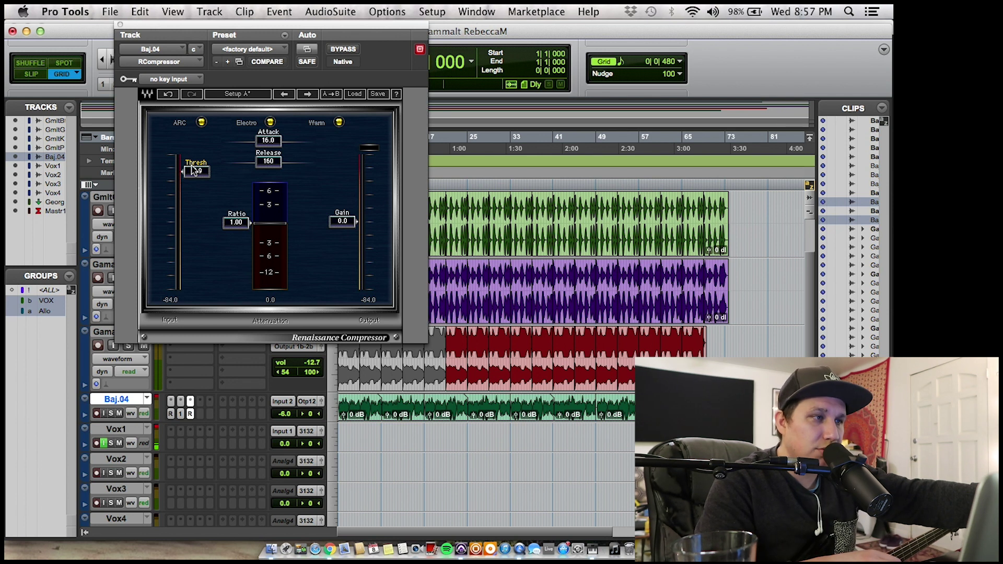
pyautogui.press('space')
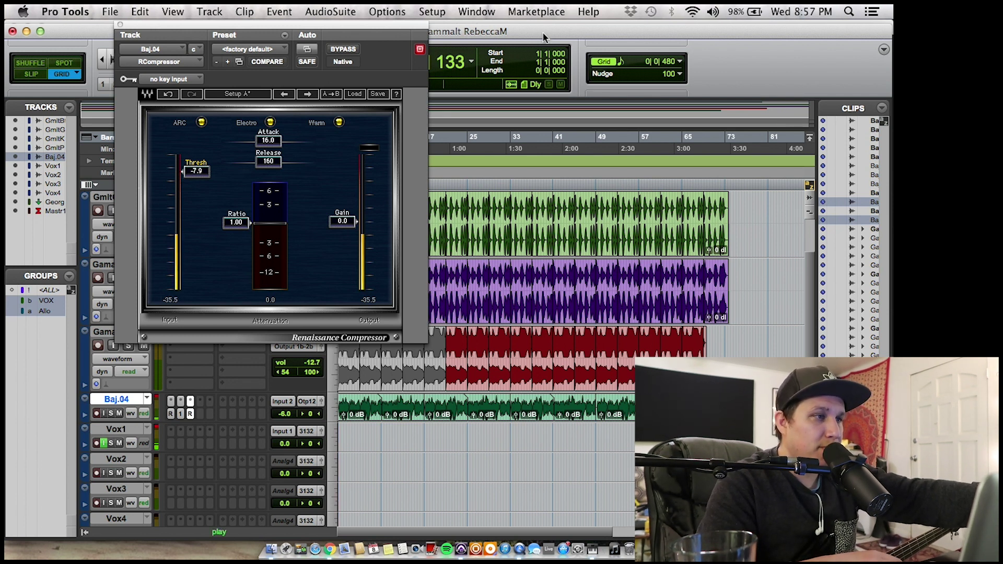
pyautogui.moveTo(192, 175); pyautogui.dragTo(192, 179)
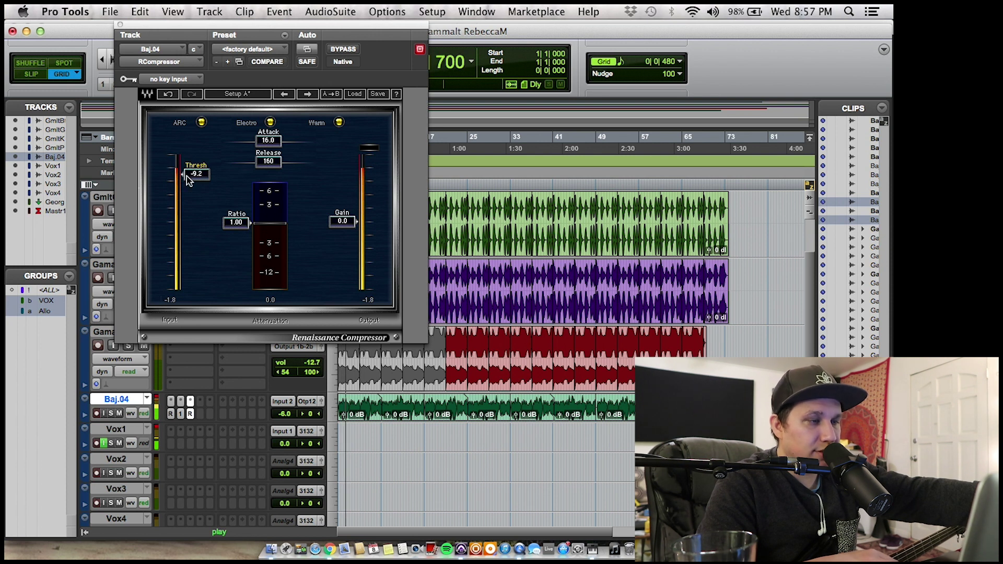
pyautogui.moveTo(236, 224); pyautogui.dragTo(236, 244)
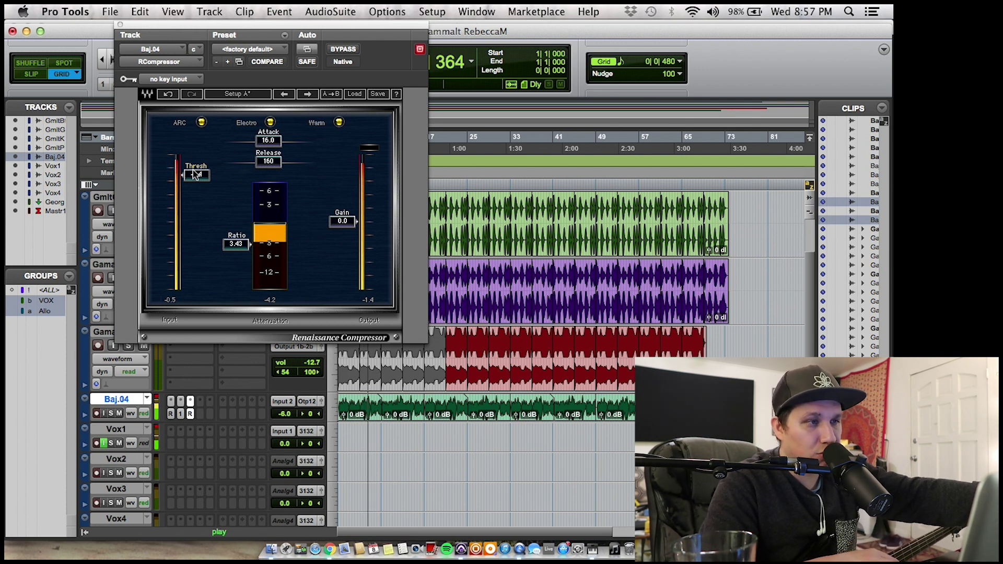
pyautogui.moveTo(268, 140); pyautogui.dragTo(254, 140)
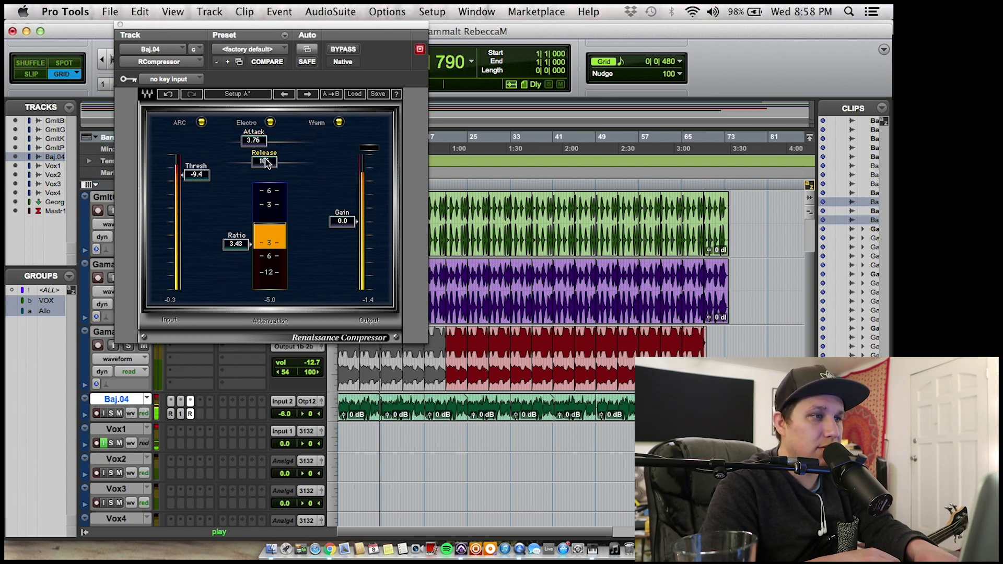
# - Raise the Baj.04 track volume to -4.1 dB and stop playback
pyautogui.click(286, 415)
pyautogui.moveTo(288, 418); pyautogui.dragTo(286, 398)
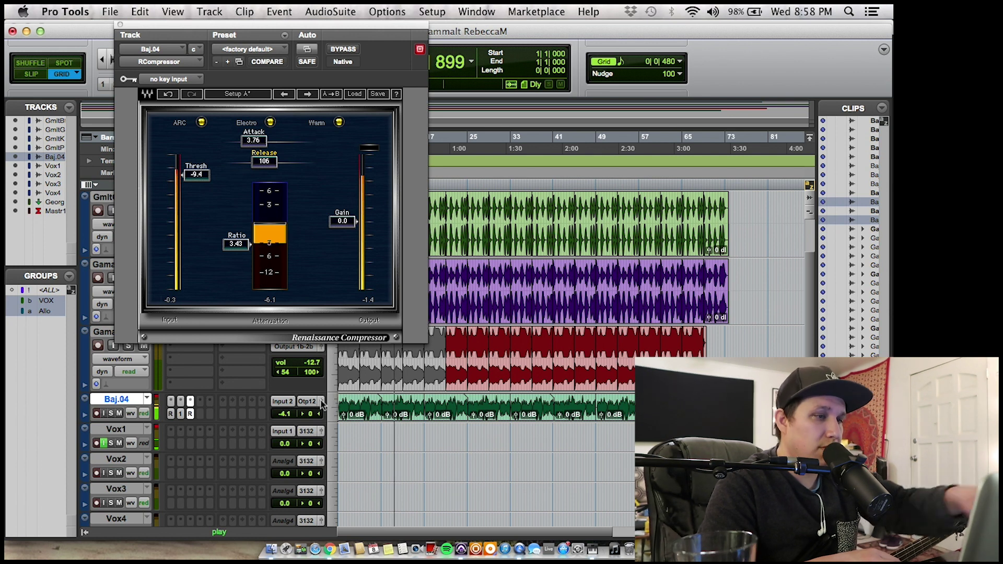
pyautogui.press('space')
# - Delete the short stretch of the Baj.04 bass clip from about 11|1|075 to 11|1|788
pyautogui.press('super+bracketright')
pyautogui.press('super+bracketright')
pyautogui.press('super+bracketright')
pyautogui.press('super+bracketright')
pyautogui.press('super+bracketright')
pyautogui.press('super+bracketright')
pyautogui.press('super+bracketright')
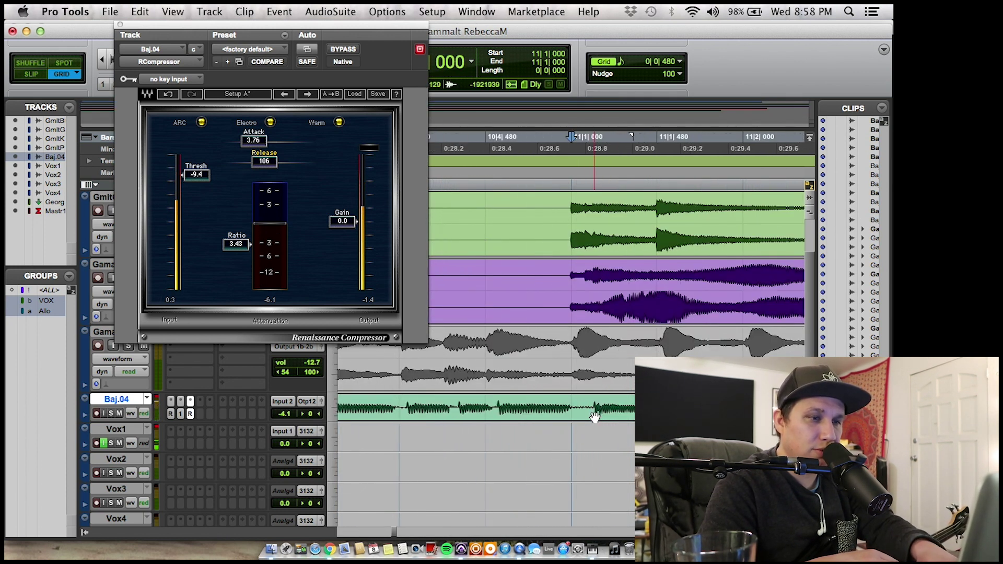
pyautogui.press('super+bracketleft')
pyautogui.moveTo(579, 405); pyautogui.dragTo(643, 406)
pyautogui.press('BackSpace')
pyautogui.press('super+bracketleft')
pyautogui.press('super+bracketleft')
pyautogui.press('super+bracketleft')
pyautogui.press('super+bracketleft')
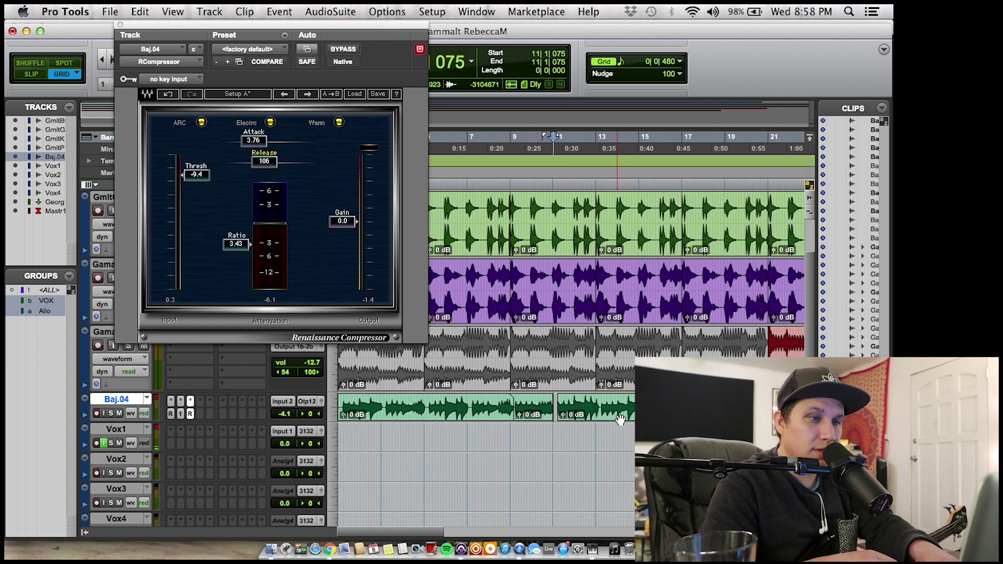
# - Duplicate the edited bass clips along the rest of Baj.04 and return to the start of the session
pyautogui.click(625, 421)
pyautogui.press('super+bracketleft')
pyautogui.press('super+bracketleft')
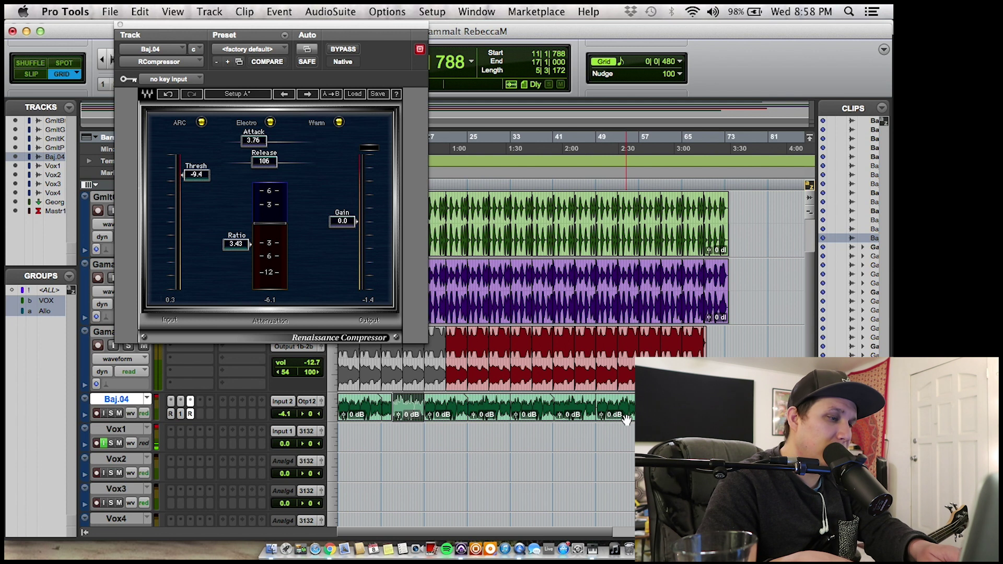
pyautogui.press('super+d')
pyautogui.press('super+bracketleft')
pyautogui.press('Return')
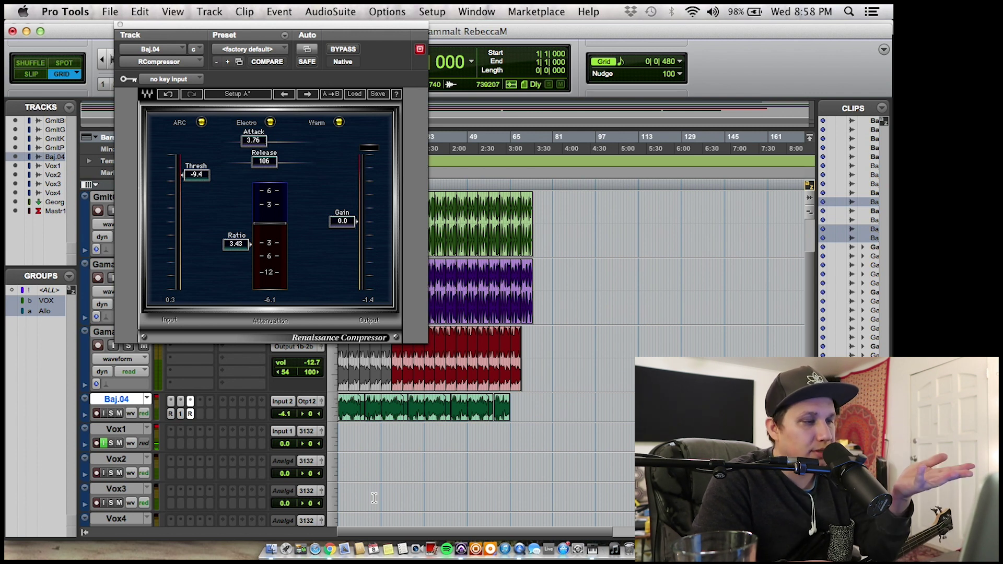
# - Play back the session from the start several times to check the repeated bass part against the beat
pyautogui.press('space')
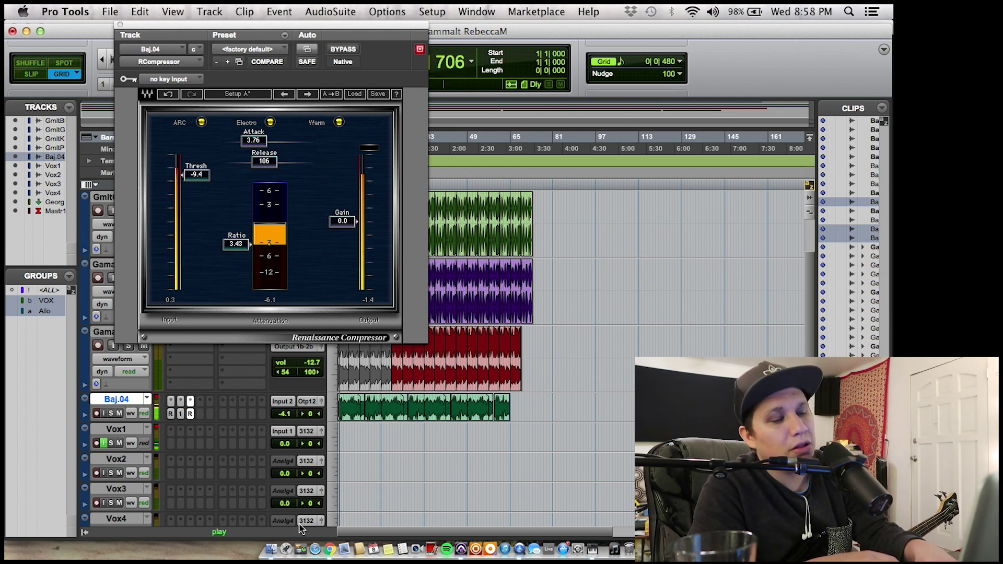
pyautogui.press('super+bracketright')
pyautogui.press('super+bracketleft')
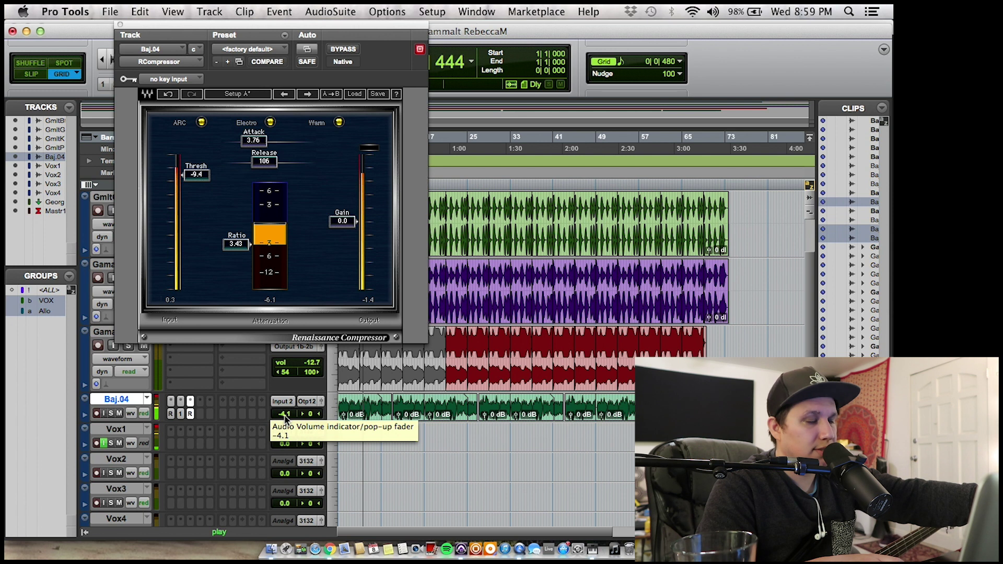
pyautogui.press('space')
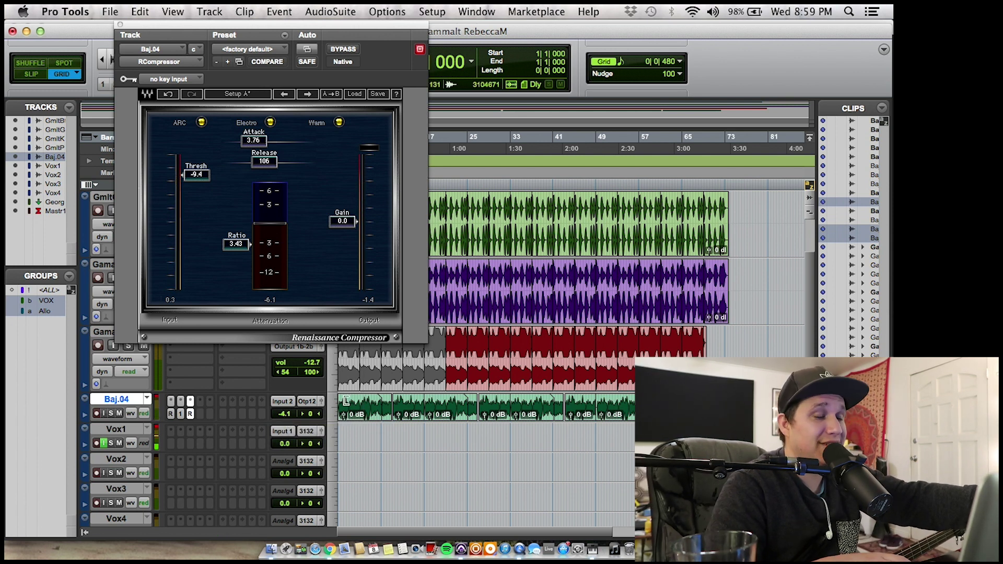
pyautogui.press('space')
pyautogui.press('space')
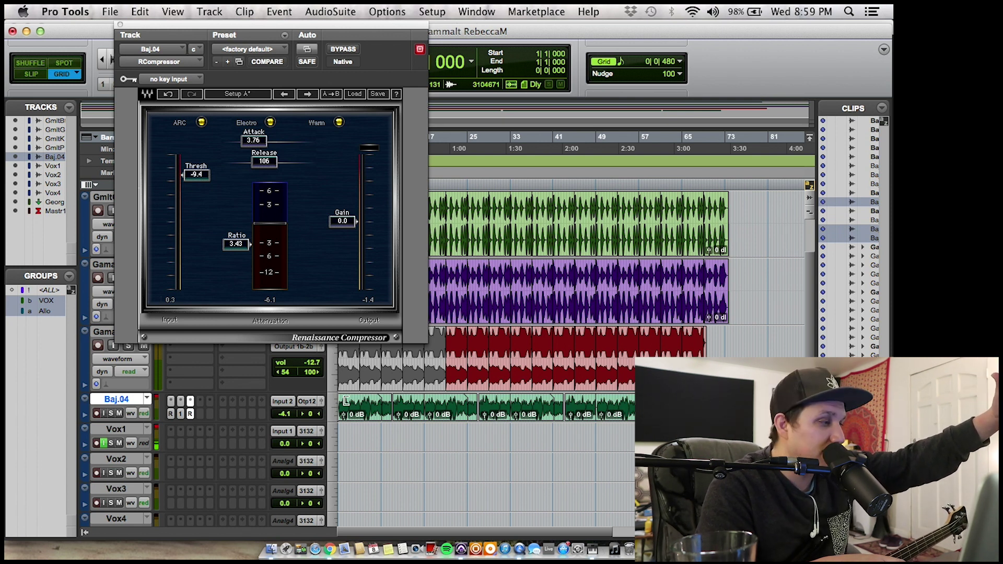
pyautogui.press('space')
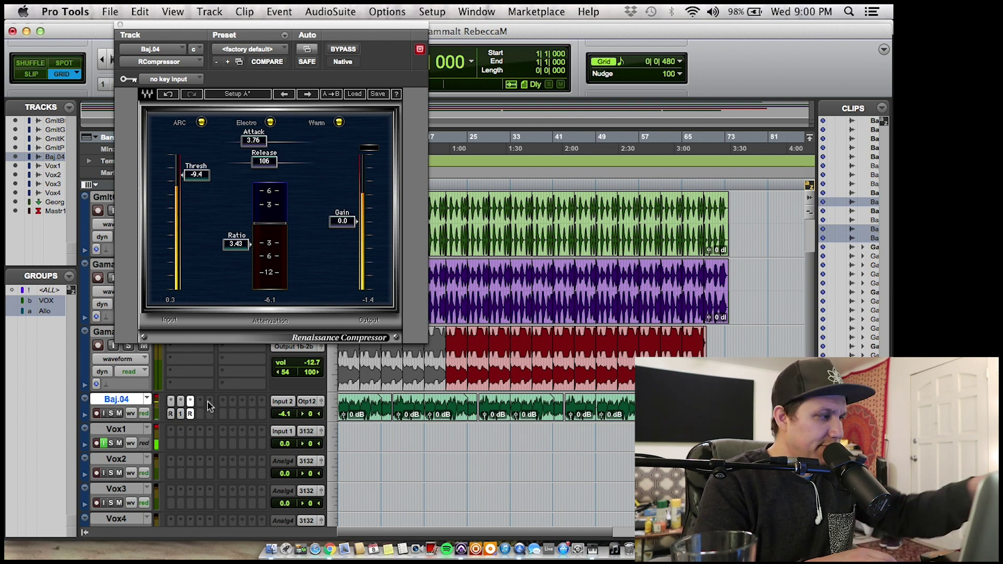
pyautogui.press('space')
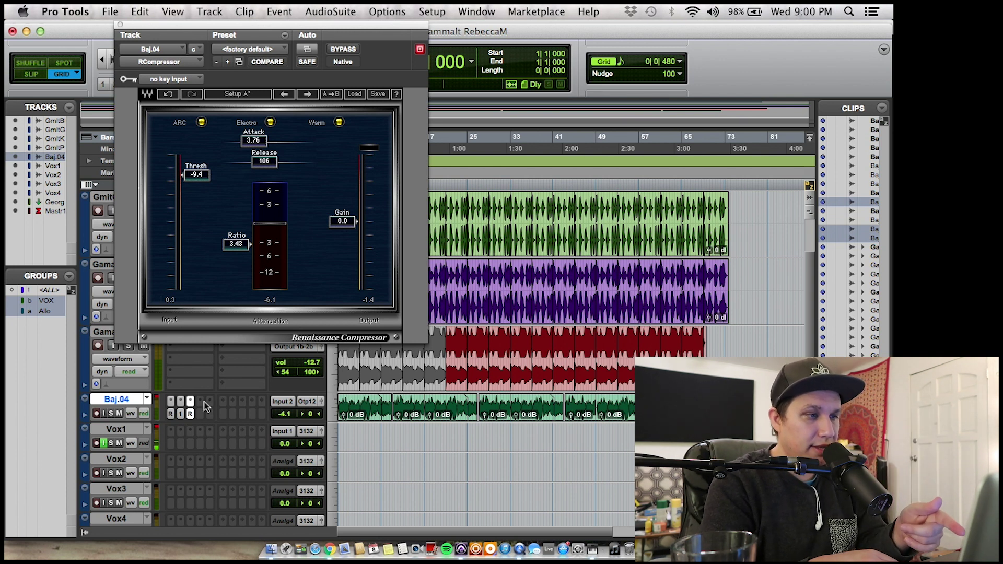
# - Insert the L1 limiter on the fourth insert slot of the Baj.04 track
pyautogui.click(200, 401)
pyautogui.click(239, 428)
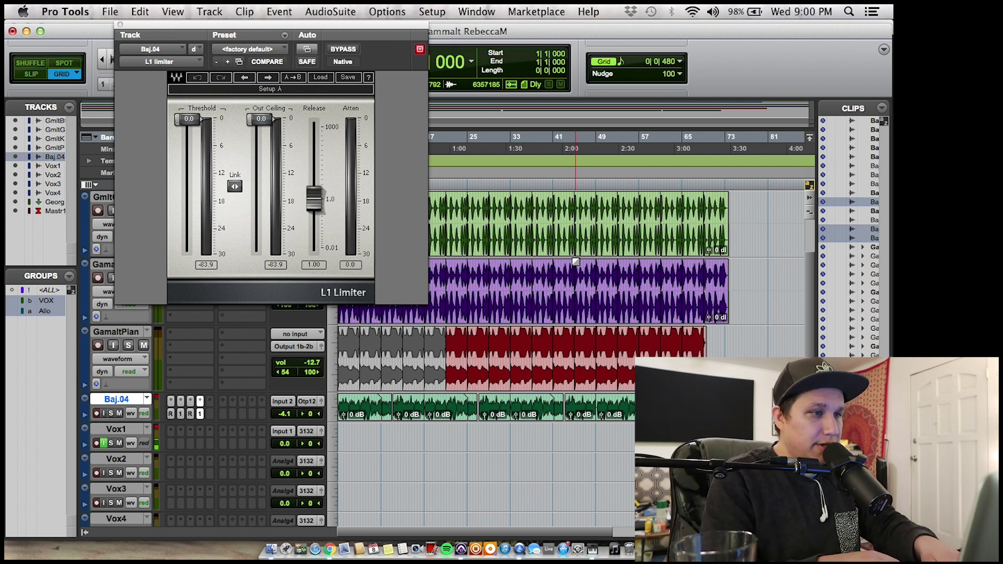
pyautogui.moveTo(518, 28); pyautogui.dragTo(518, 24)
# - Lower the L1 limiter's threshold to -11.2 dB and its output ceiling to -10.7 dB while the session plays
pyautogui.press('space')
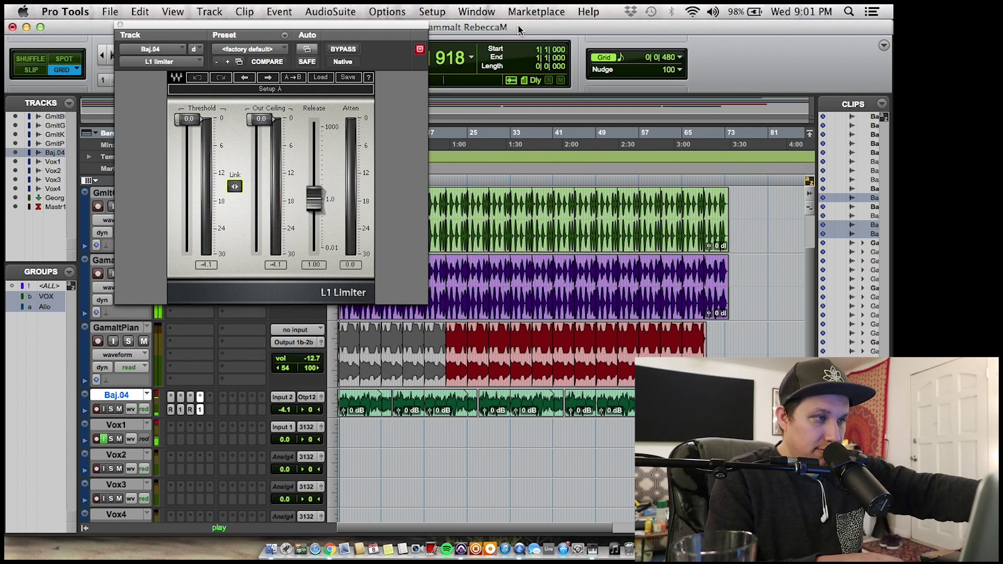
pyautogui.click(241, 186)
pyautogui.moveTo(189, 119); pyautogui.dragTo(188, 168)
pyautogui.click(234, 187)
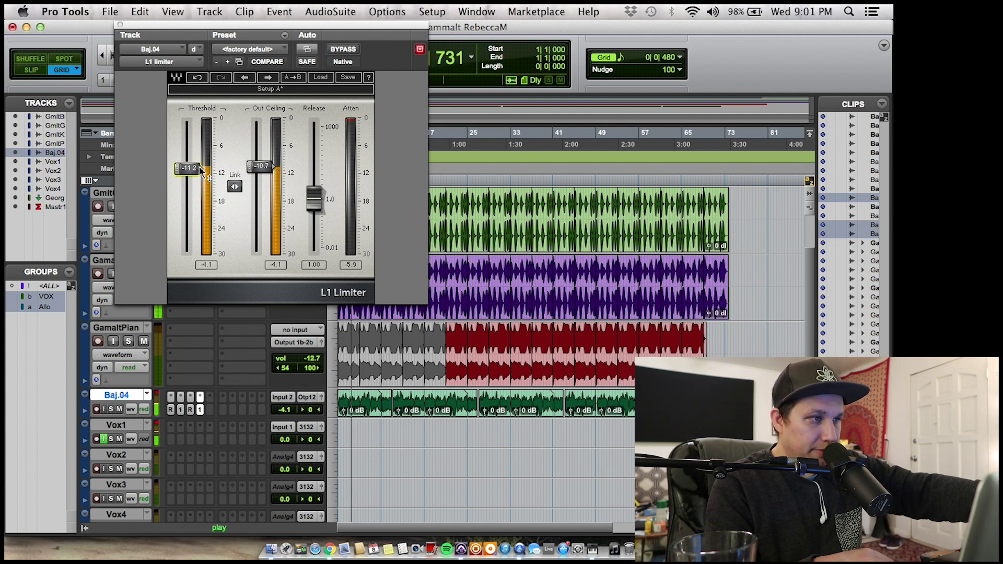
# - Set the L1 limiter's output ceiling to -10.9 dB and enlarge the Baj.04 track's height to large
pyautogui.moveTo(262, 166); pyautogui.dragTo(264, 170)
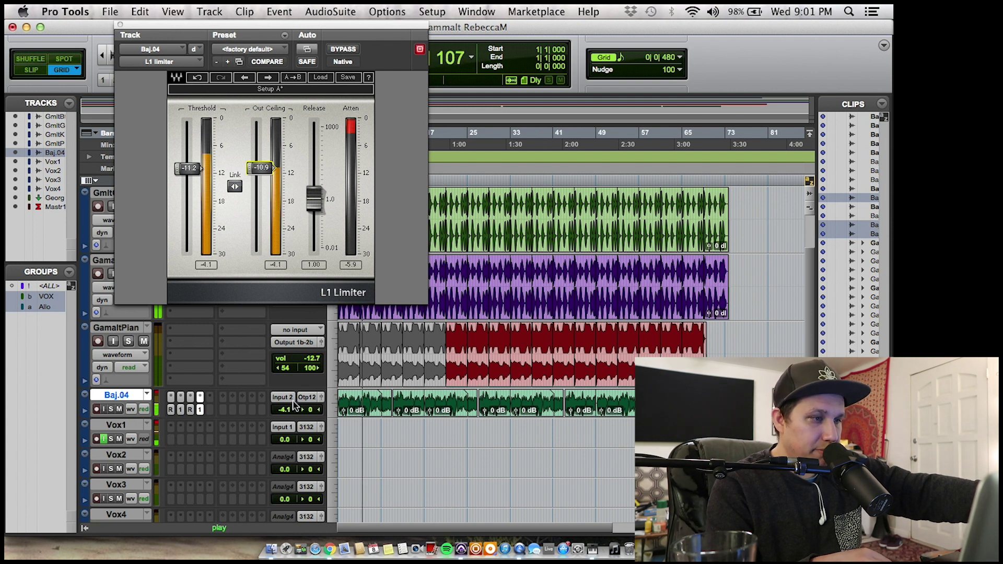
pyautogui.click(331, 410)
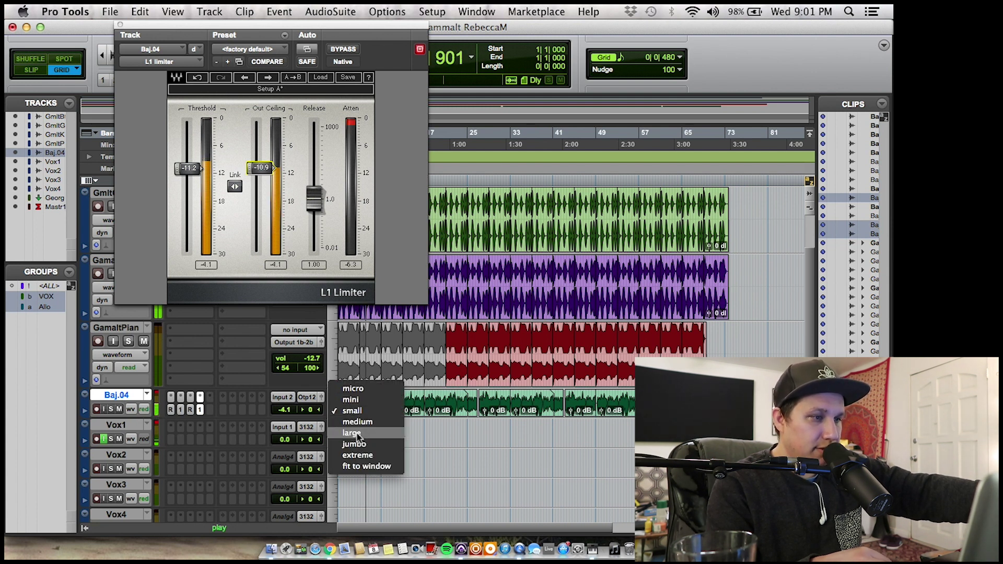
pyautogui.click(354, 444)
pyautogui.scroll(5, 214, 452)
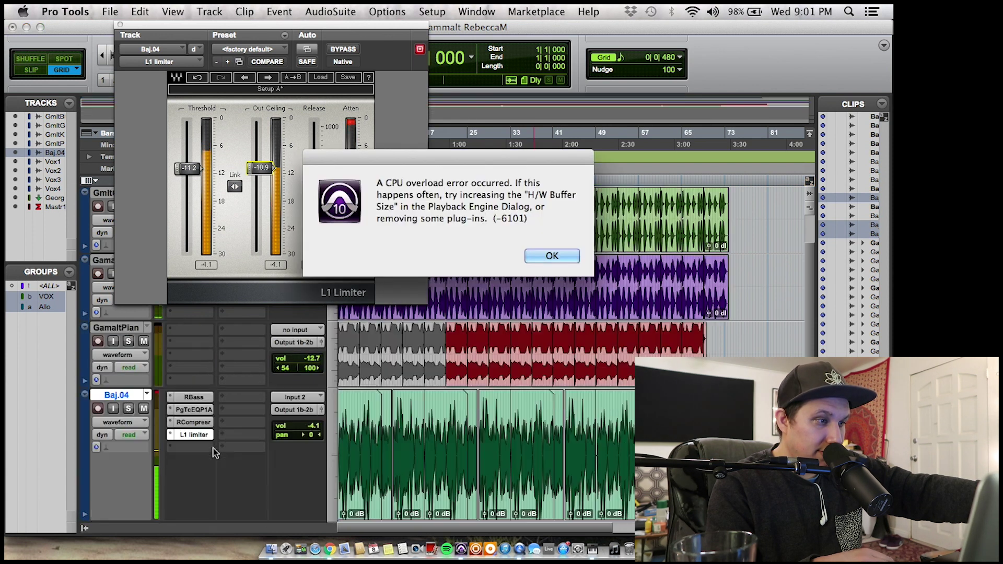
# - Play back the session from the start twice to check the limited bass against the beat
pyautogui.press('Return')
pyautogui.press('space')
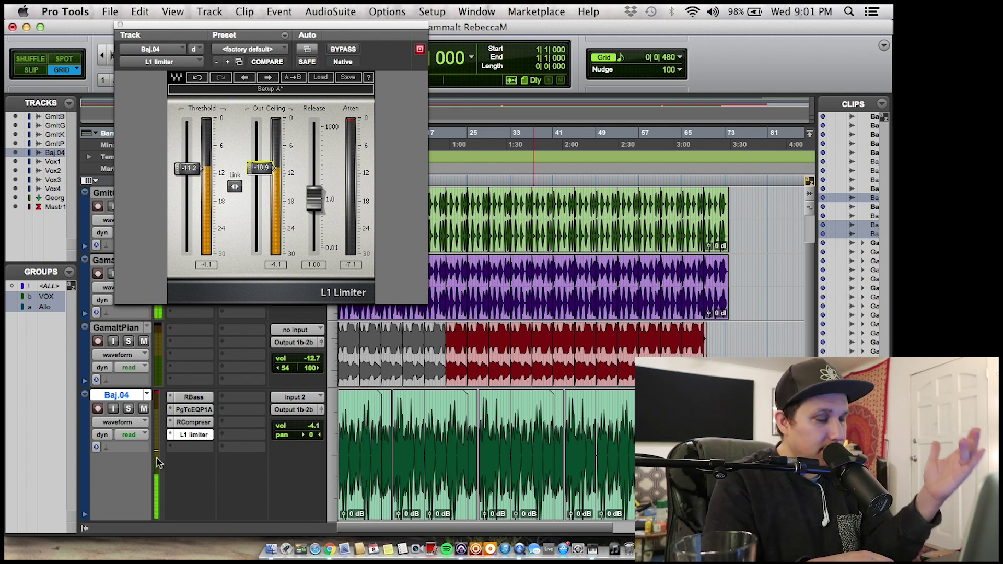
pyautogui.press('space')
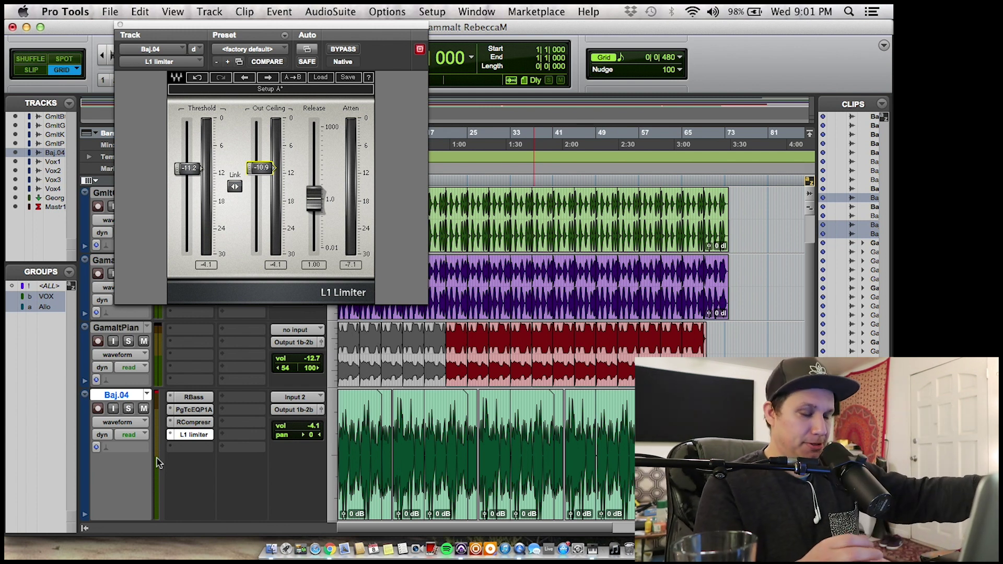
pyautogui.press('space')
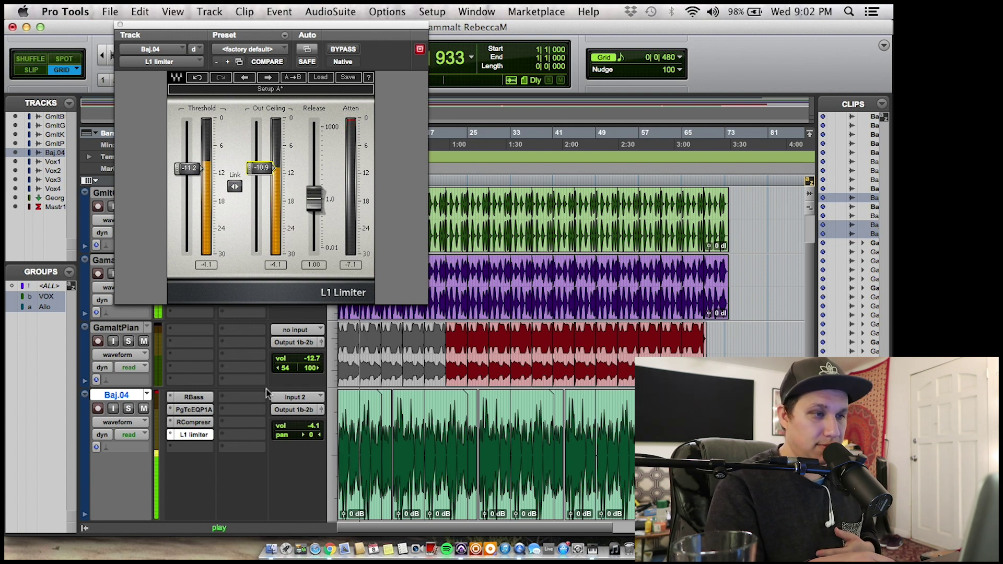
pyautogui.scroll(-2, 309, 387)
pyautogui.scroll(-3, 301, 368)
pyautogui.press('space')
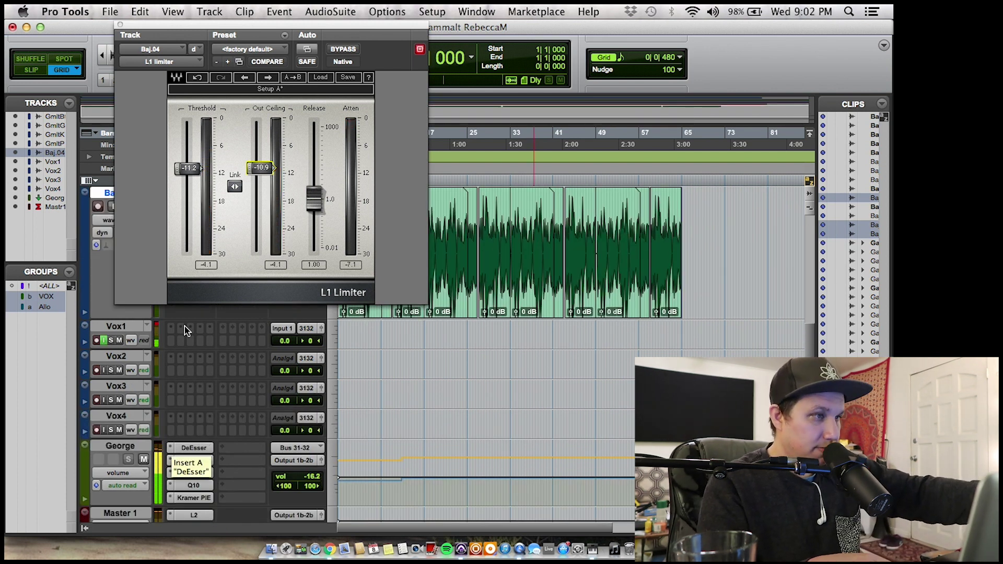
# - Close the limiter and examine the C4, Q10 and Kramer PIE plug-ins on the George track
pyautogui.click(120, 25)
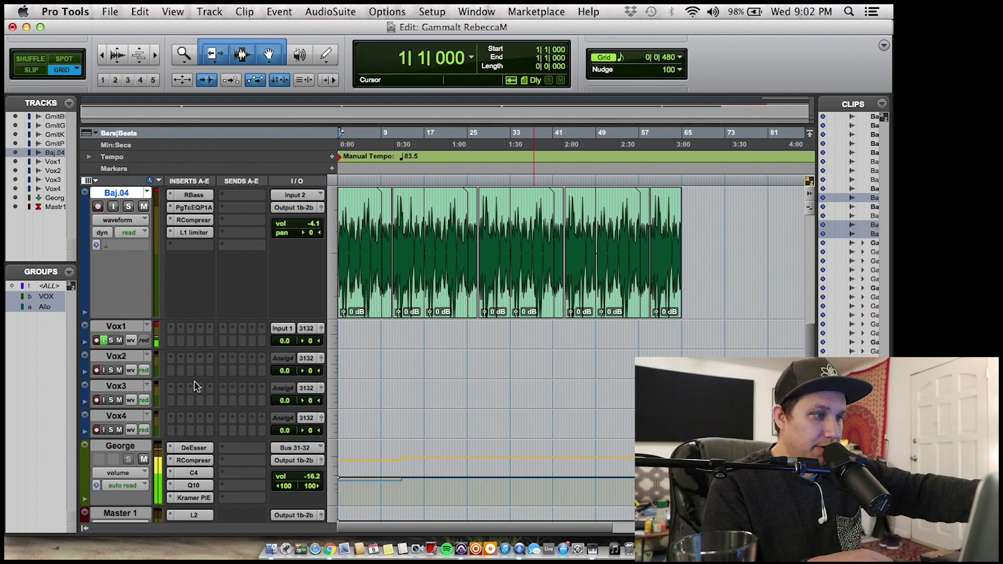
pyautogui.click(187, 473)
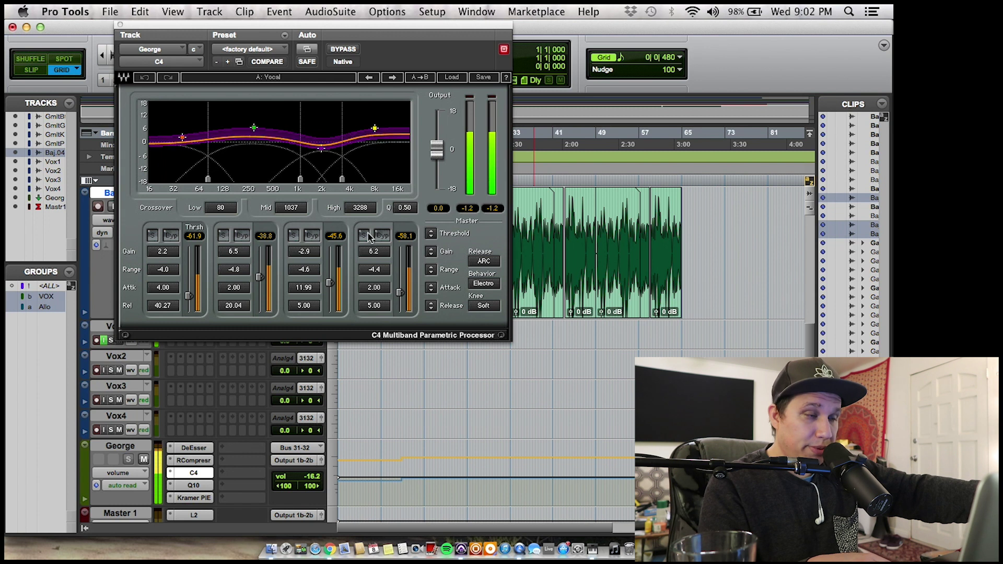
pyautogui.click(119, 25)
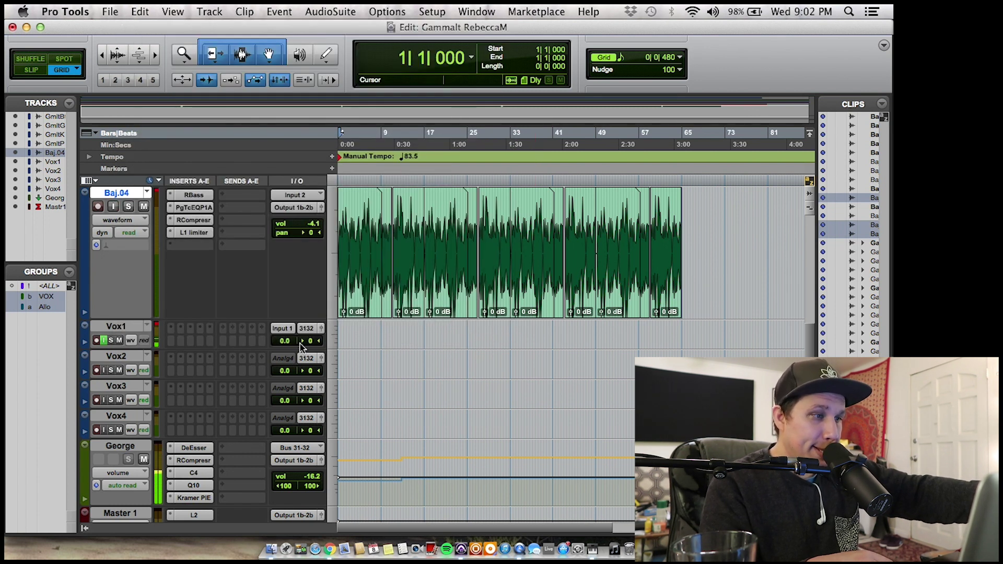
pyautogui.click(193, 487)
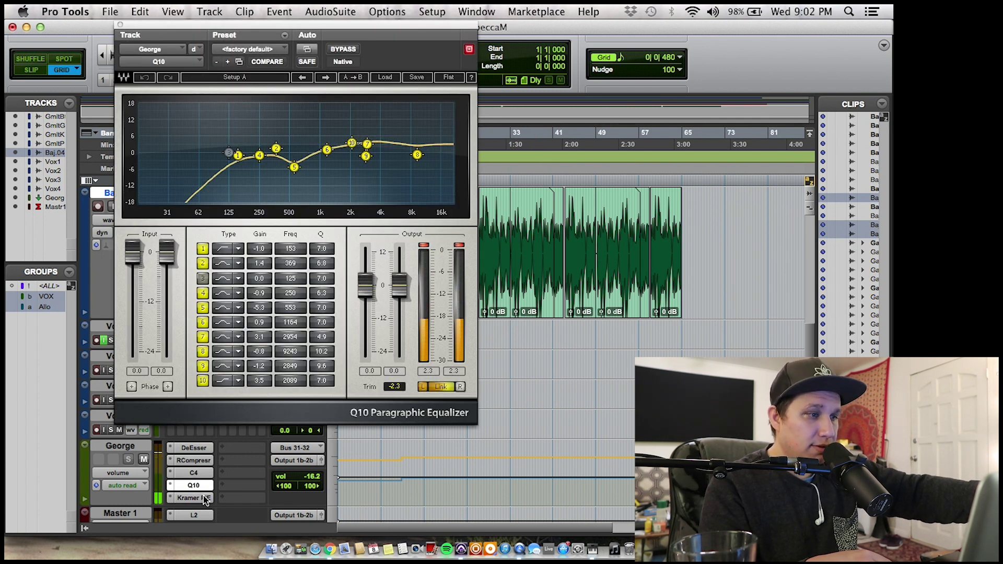
pyautogui.click(203, 498)
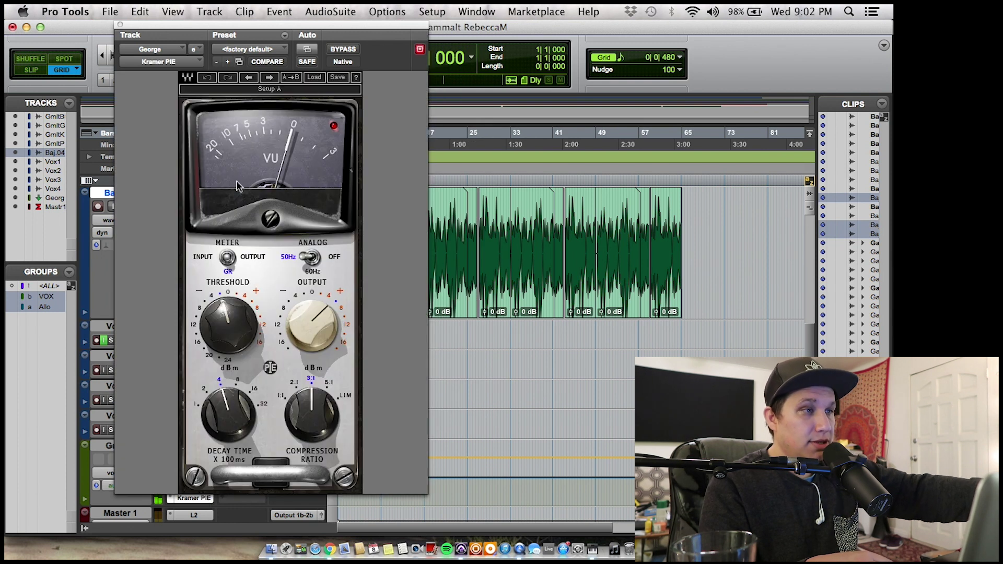
pyautogui.click(119, 25)
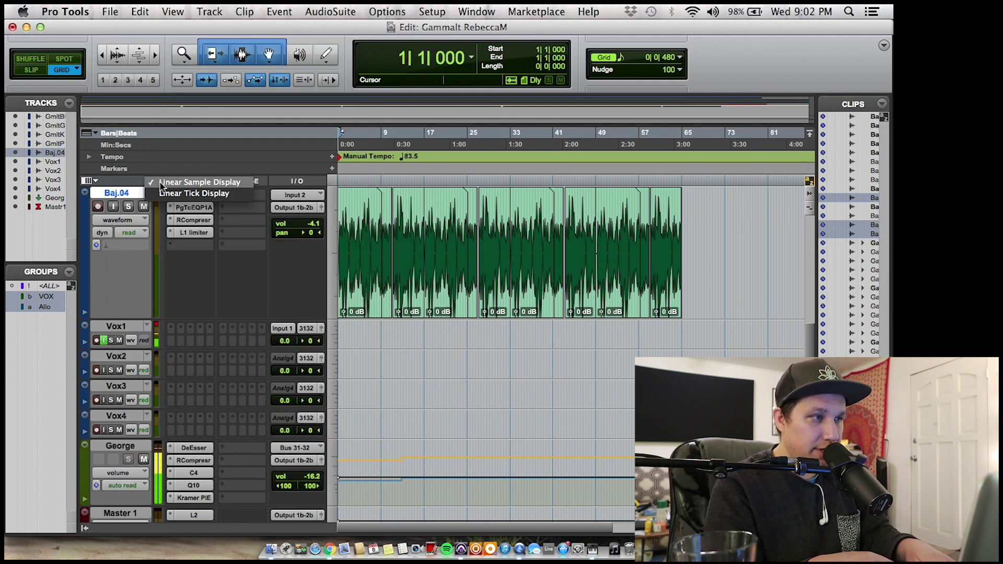
# - Show the Inserts F-J column and examine the Q8 and Decapitator plug-ins on the George track
pyautogui.click(89, 181)
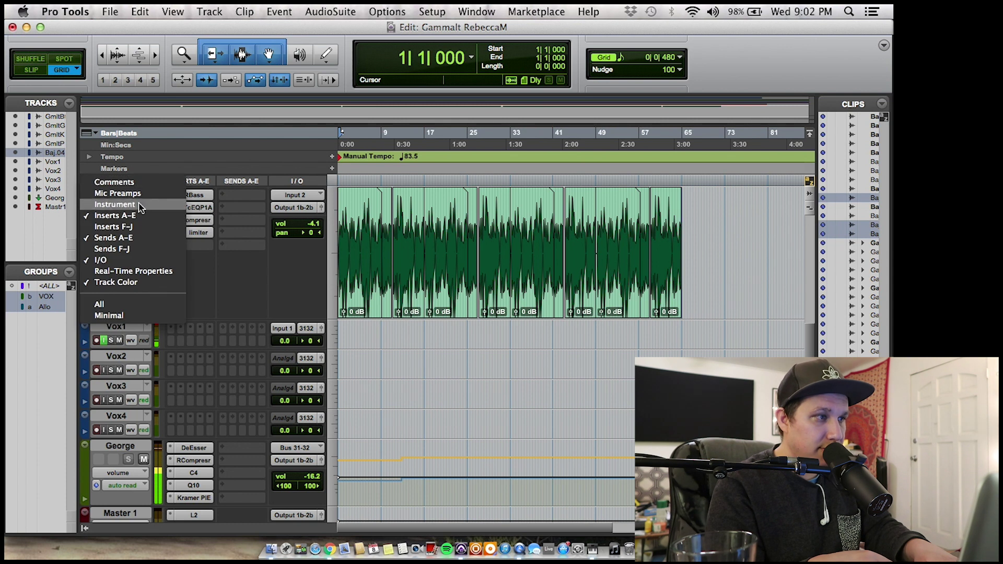
pyautogui.click(140, 231)
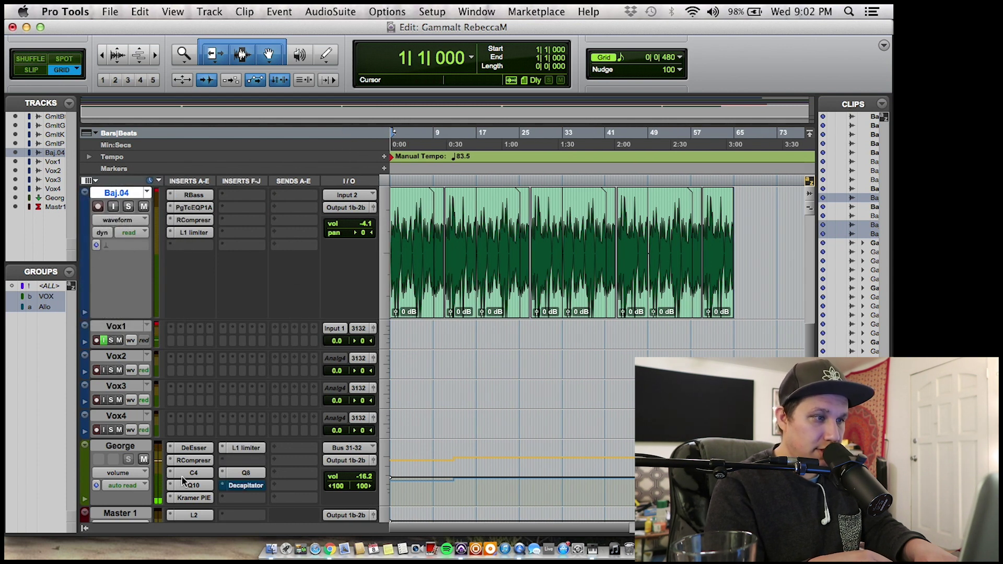
pyautogui.click(246, 473)
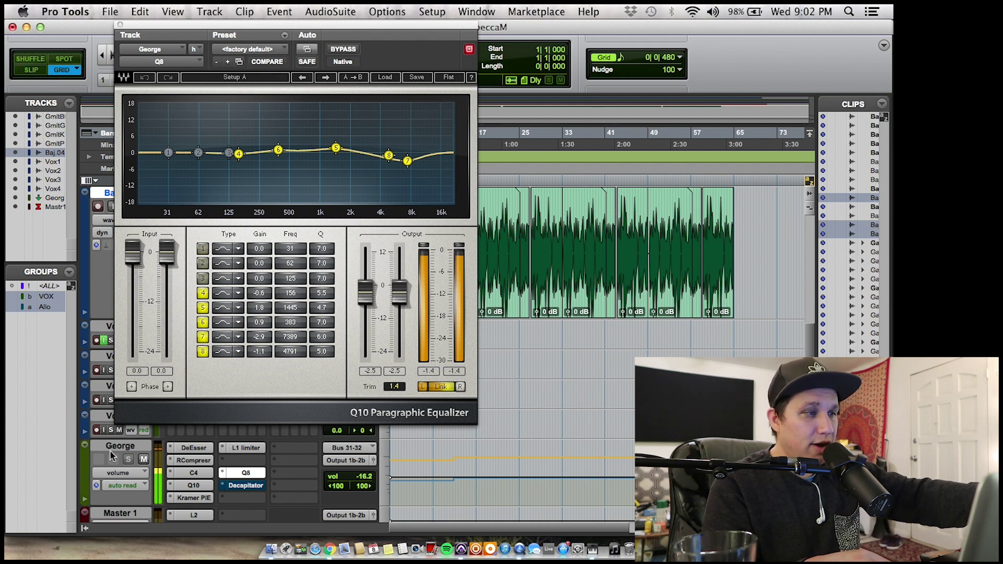
pyautogui.moveTo(176, 29); pyautogui.dragTo(503, 50)
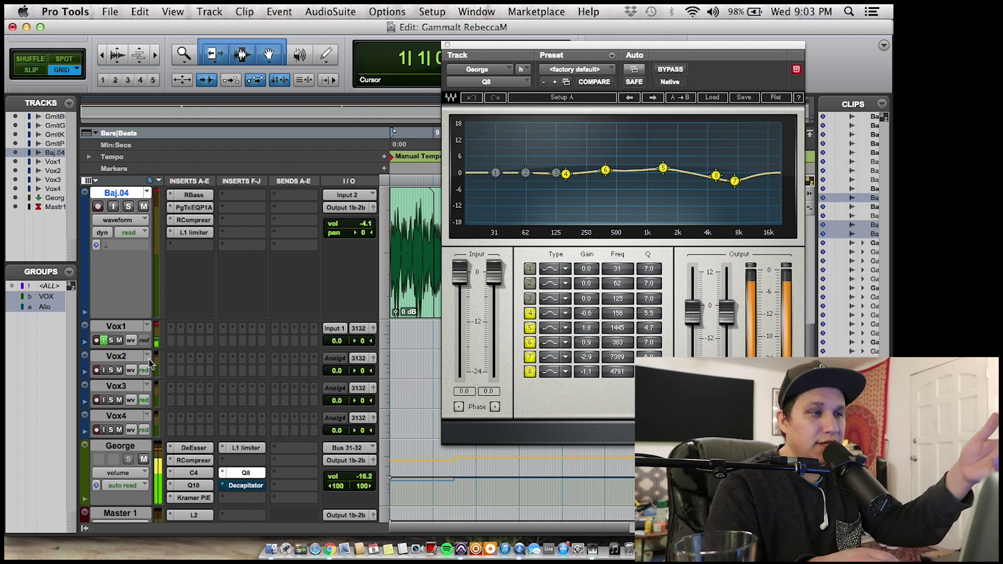
pyautogui.click(243, 485)
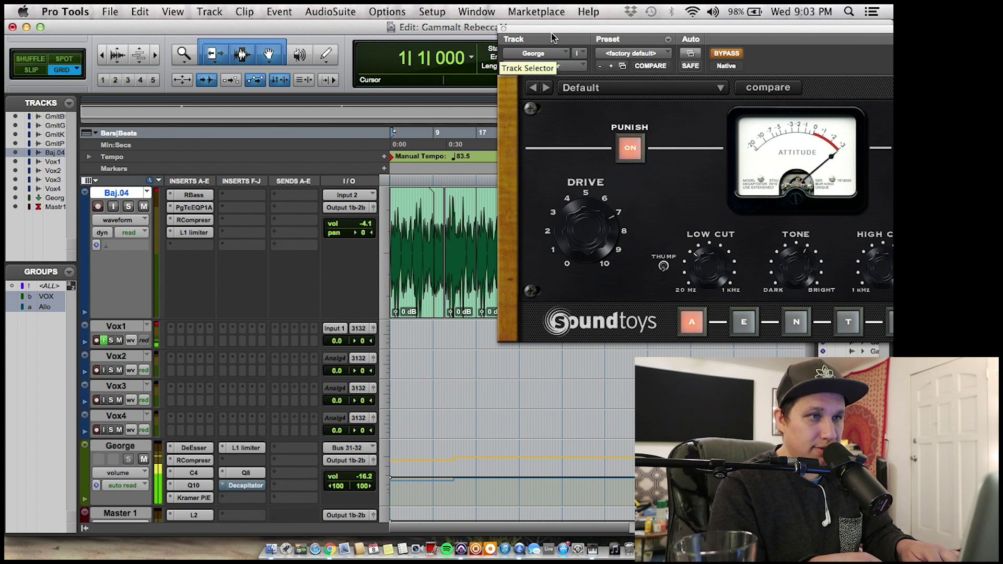
pyautogui.moveTo(549, 33); pyautogui.dragTo(279, 8)
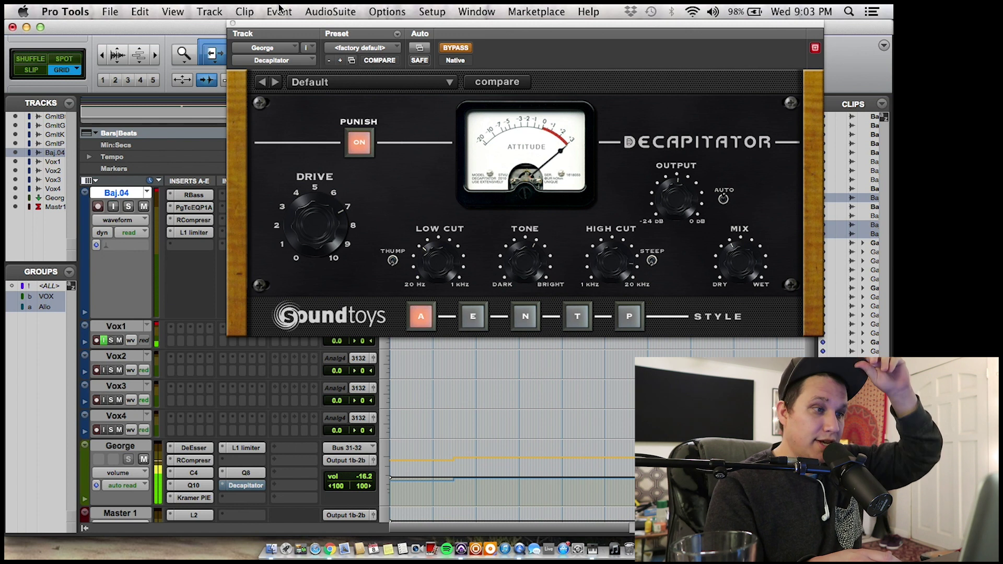
pyautogui.click(233, 24)
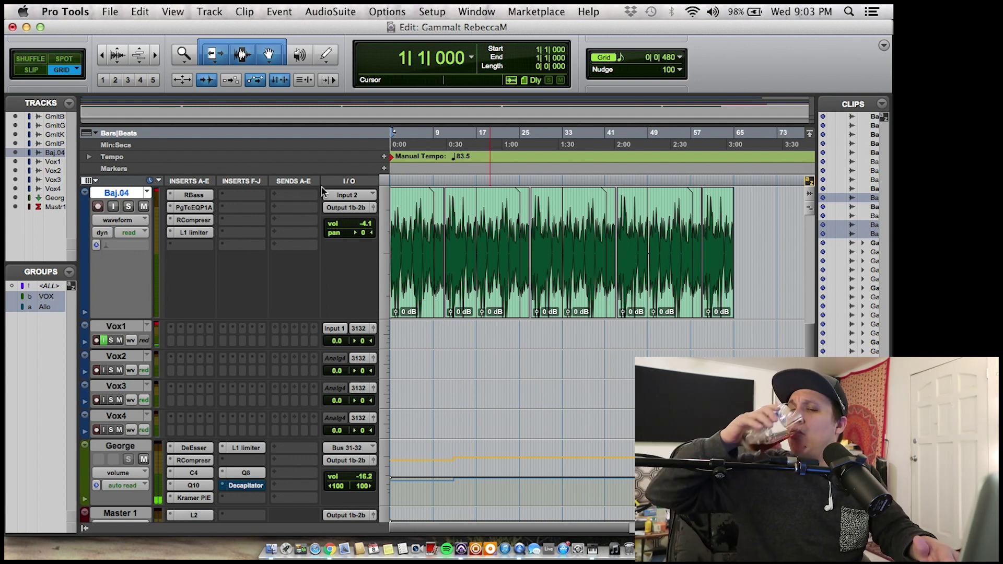
# - Select the first GamaltPian clip and play back the opening bars with the bass
pyautogui.scroll(5, 414, 301)
pyautogui.scroll(-4, 414, 301)
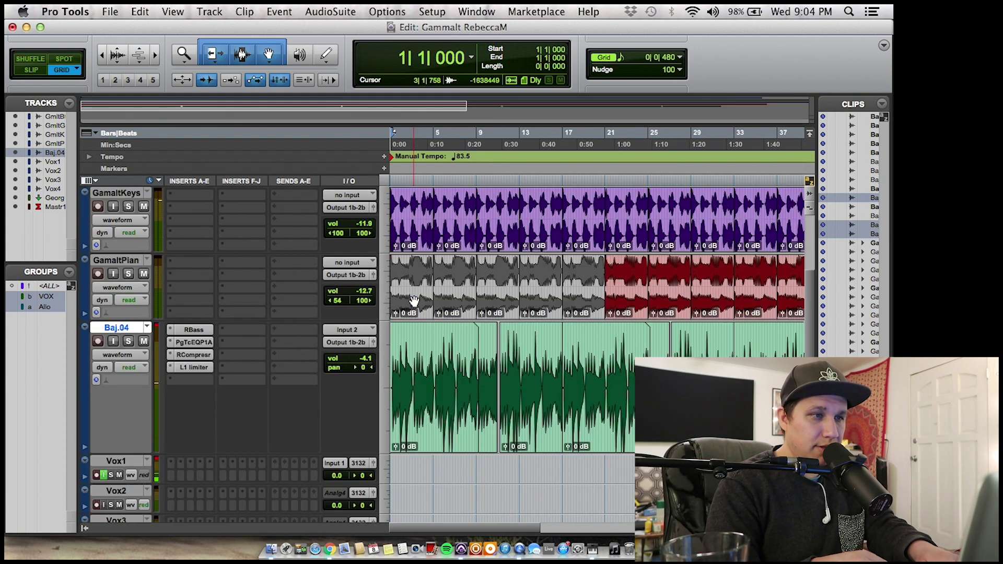
pyautogui.click(414, 306)
pyautogui.press('space')
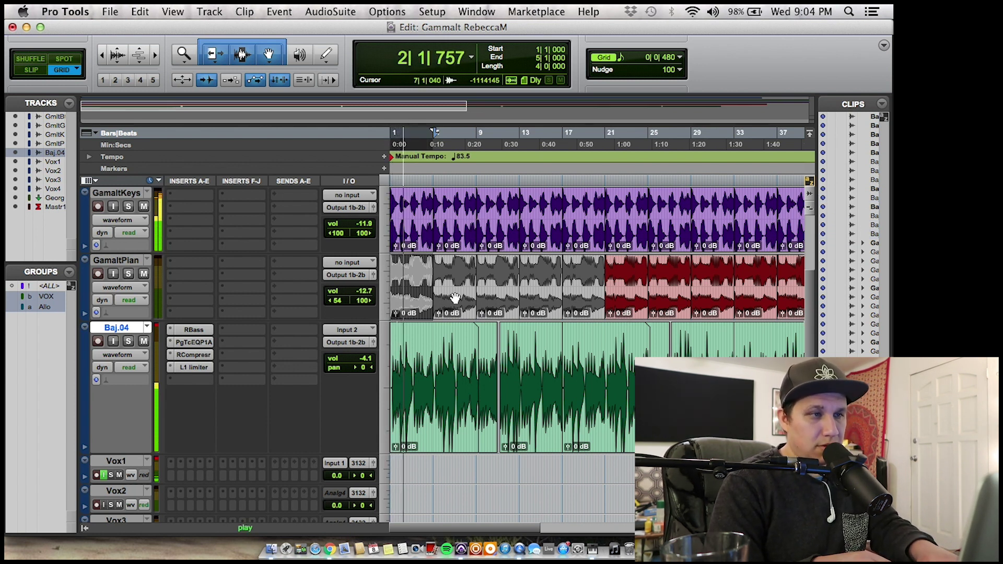
pyautogui.press('space')
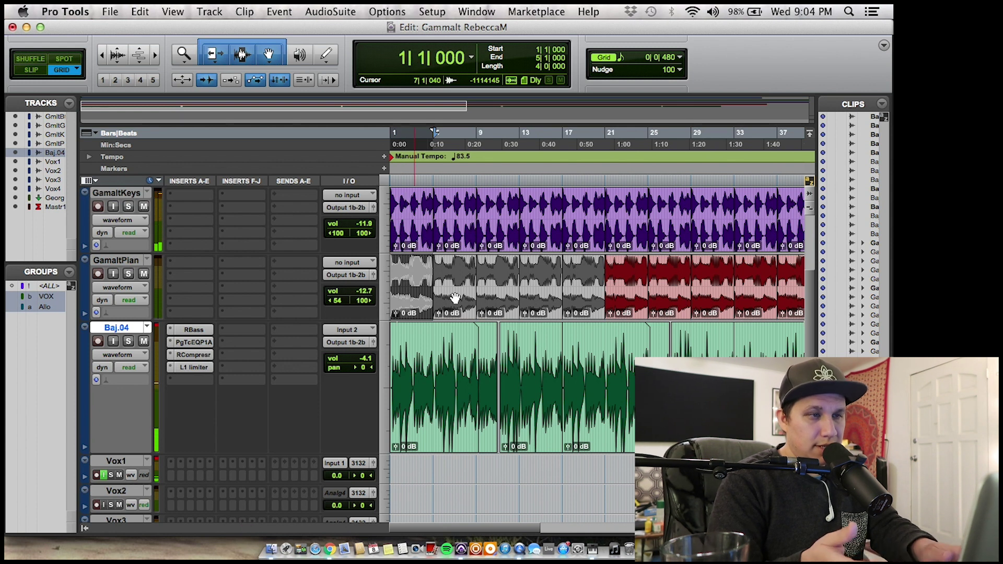
# - Select the first four bars across all tracks, from GamaltBeat down to Master 1
pyautogui.scroll(4, 421, 276)
pyautogui.doubleClick(420, 271)
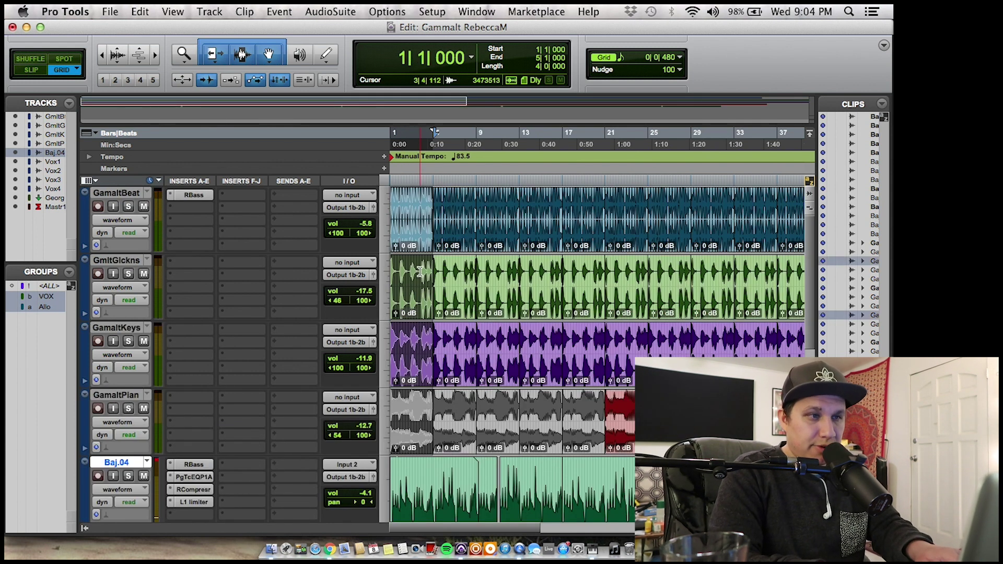
pyautogui.hotkey('shift', ';')
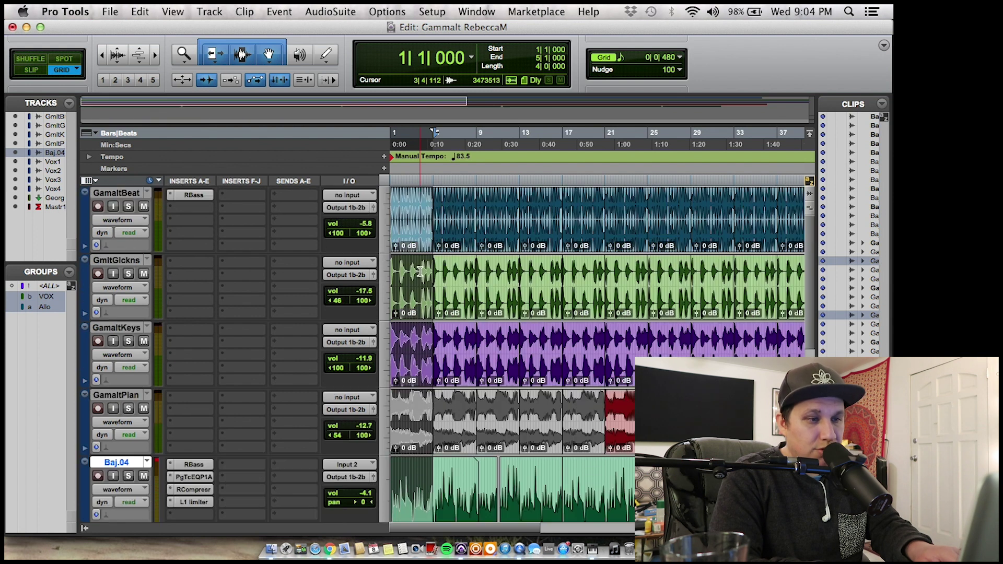
pyautogui.hotkey('shift', 'p')
pyautogui.press('p')
pyautogui.press('p')
pyautogui.press('p')
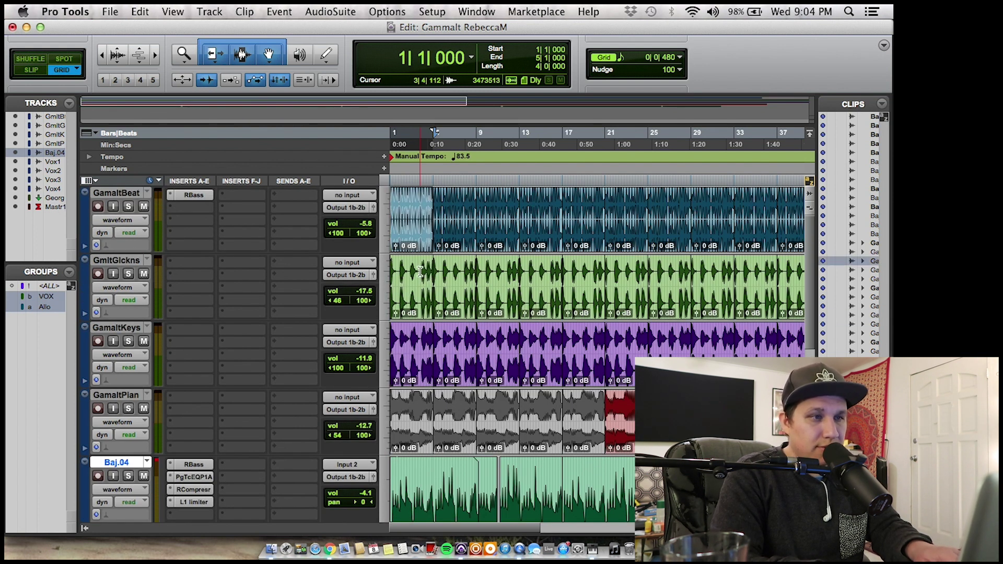
pyautogui.hotkey('shift', ';')
pyautogui.hotkey('shift', ';')
pyautogui.press(';')
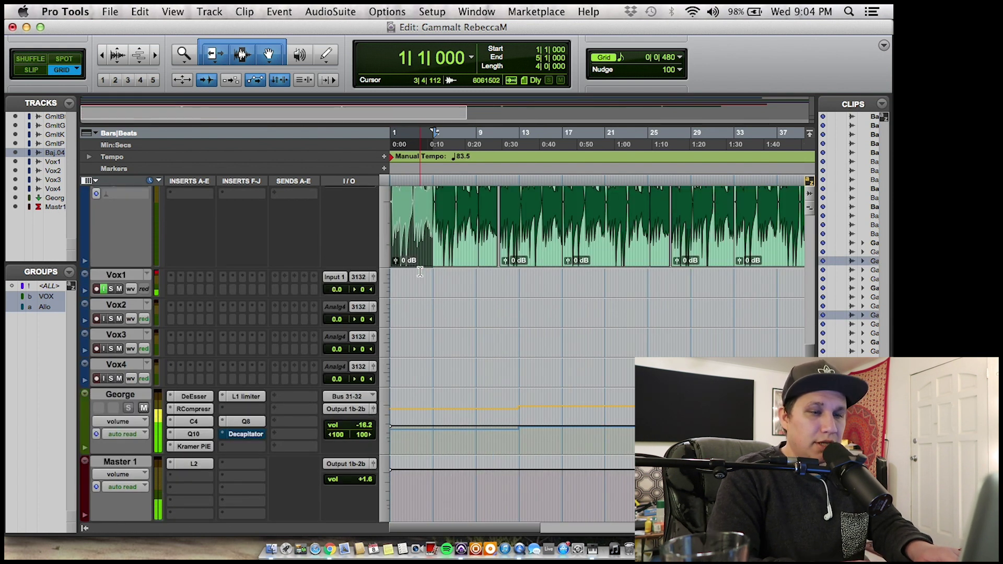
pyautogui.hotkey('shift', ';')
pyautogui.hotkey('shift', ';')
pyautogui.hotkey('shift', ';')
pyautogui.hotkey('shift', ';')
pyautogui.hotkey('shift', ';')
pyautogui.hotkey('shift', ';')
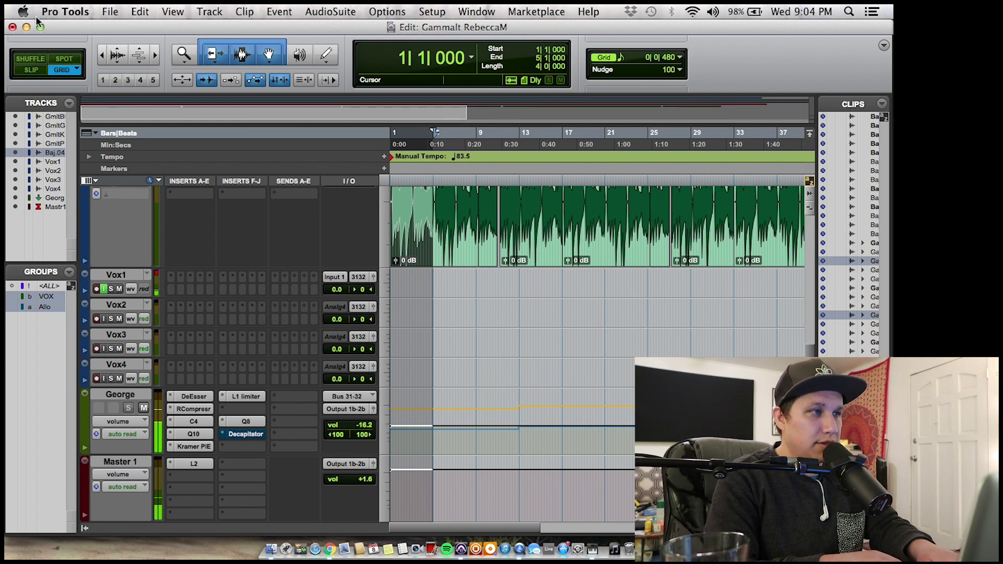
# - Duplicate the selected four bars on all tracks in Shuffle mode and return to Grid mode
pyautogui.click(29, 57)
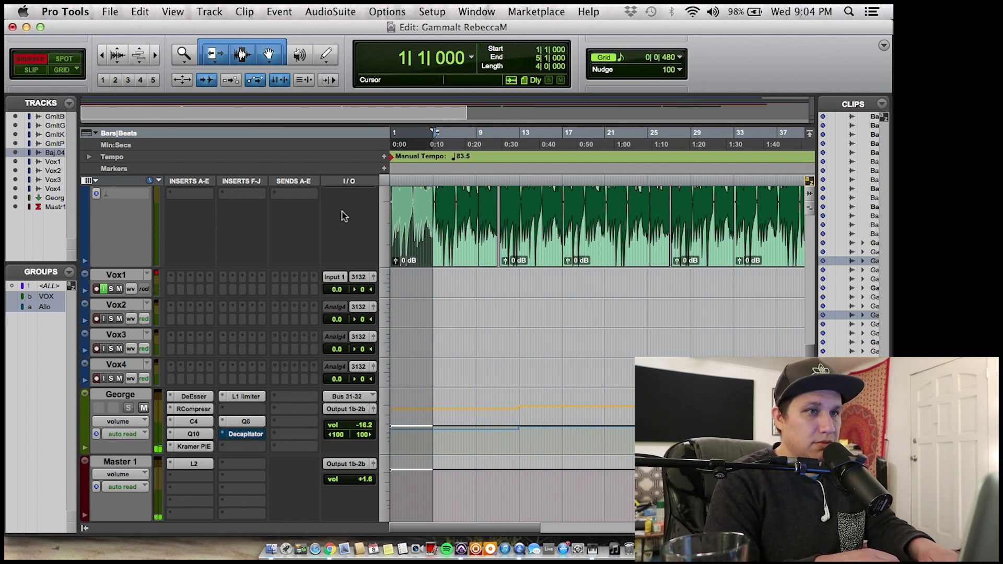
pyautogui.press('Delete')
pyautogui.press('F4')
pyautogui.scroll(5, 551, 364)
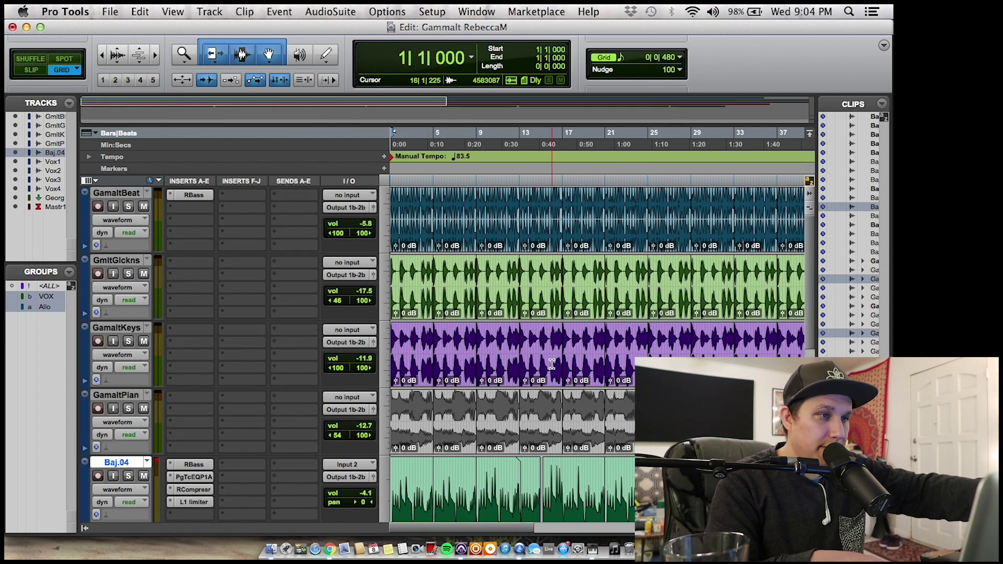
# - Play back the extended opening from the start and again from the second GamaltPian clip at bar 5
pyautogui.press('space')
pyautogui.scroll(-3, 553, 364)
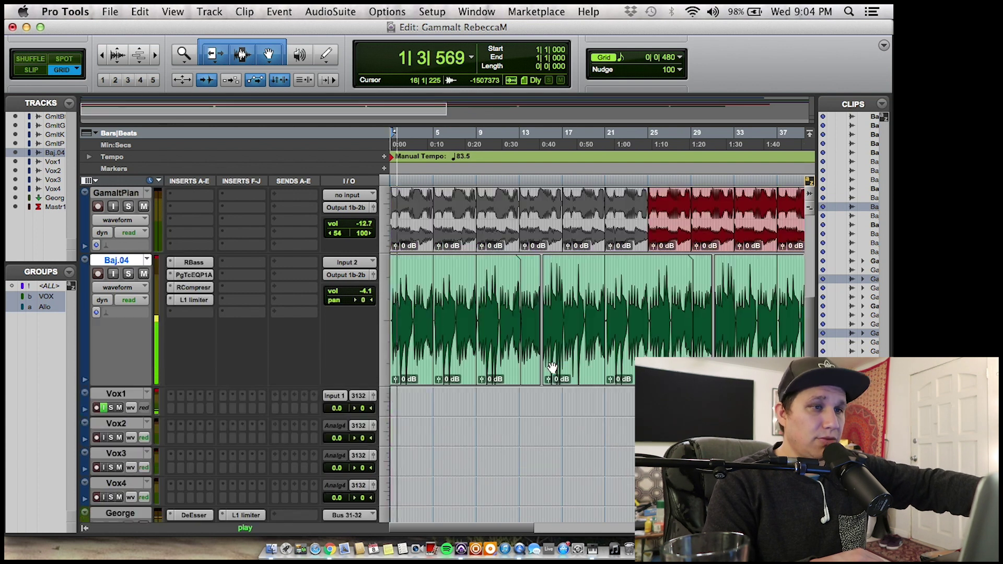
pyautogui.scroll(2, 552, 364)
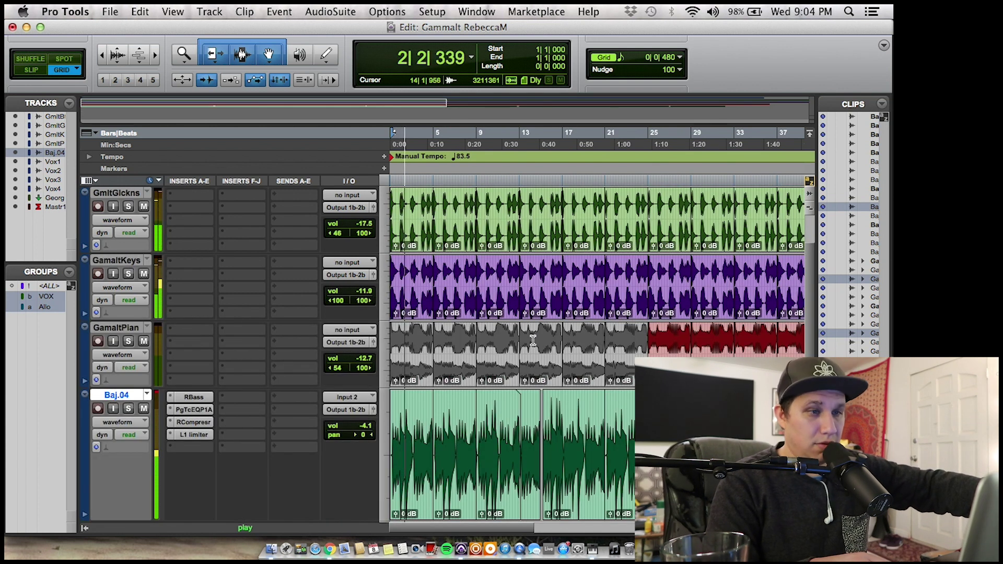
pyautogui.press('space')
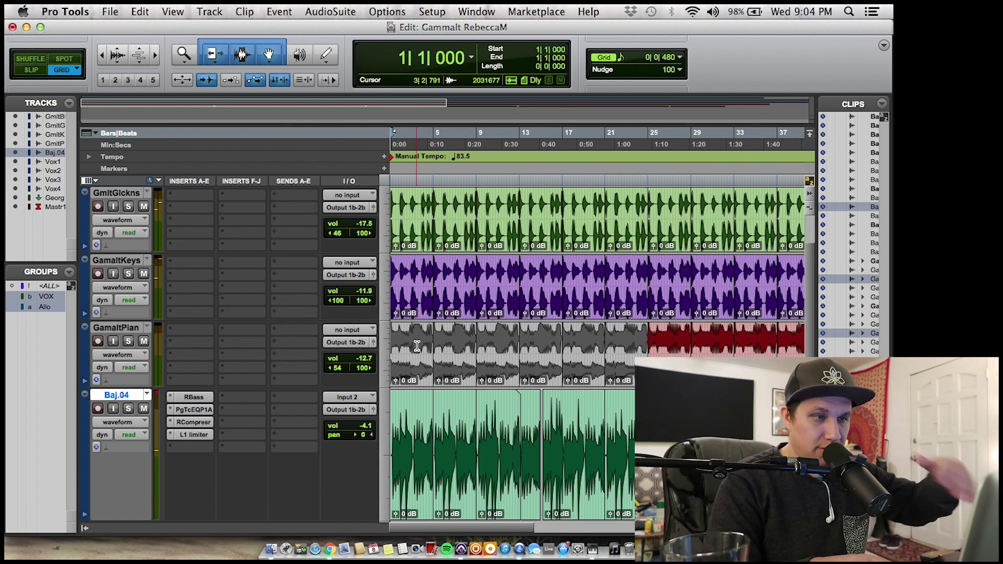
pyautogui.click(450, 359)
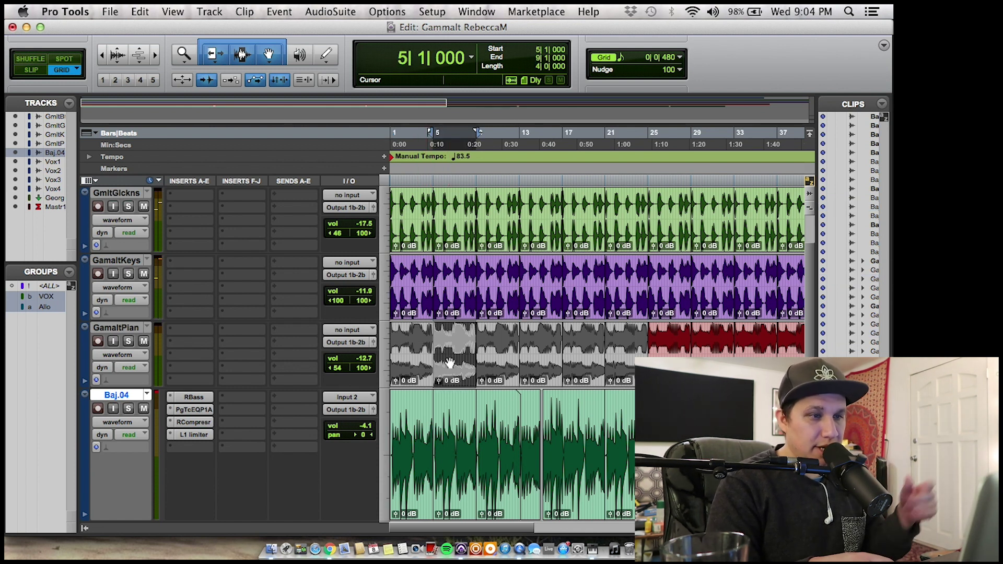
pyautogui.press('space')
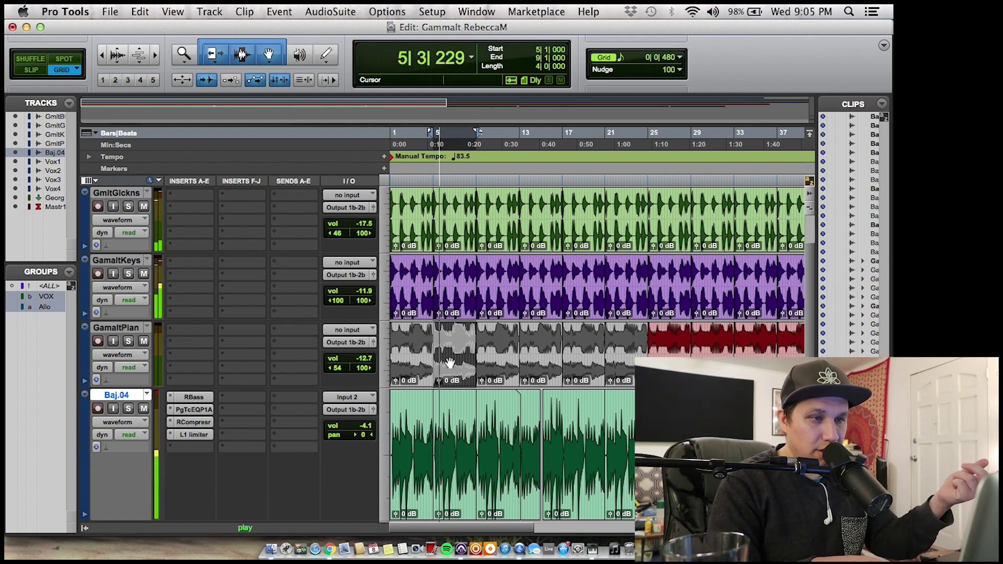
# - Play back the arrangement from the third GamaltPian clip at bar 9
pyautogui.press('space')
pyautogui.click(495, 366)
pyautogui.press('space')
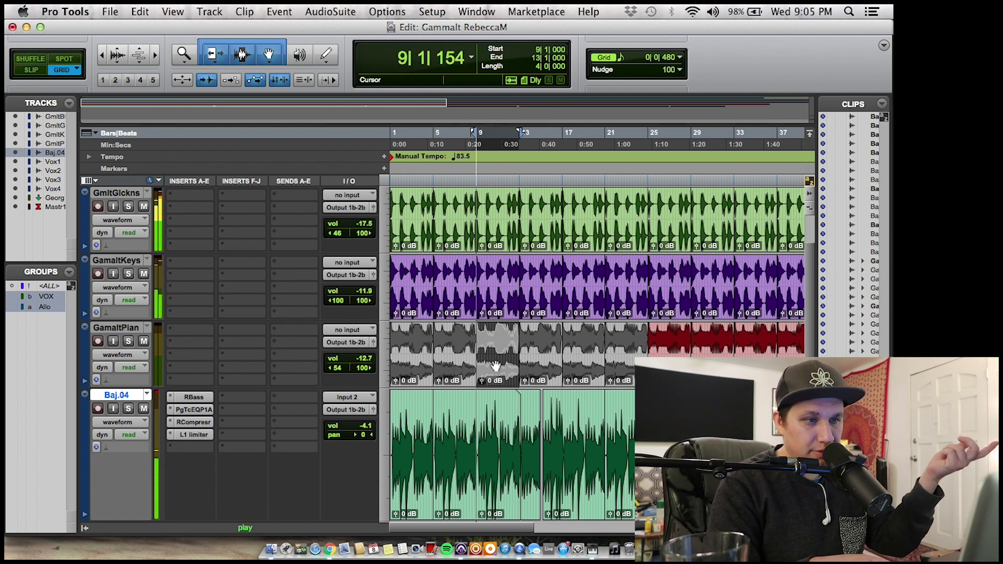
pyautogui.press('space')
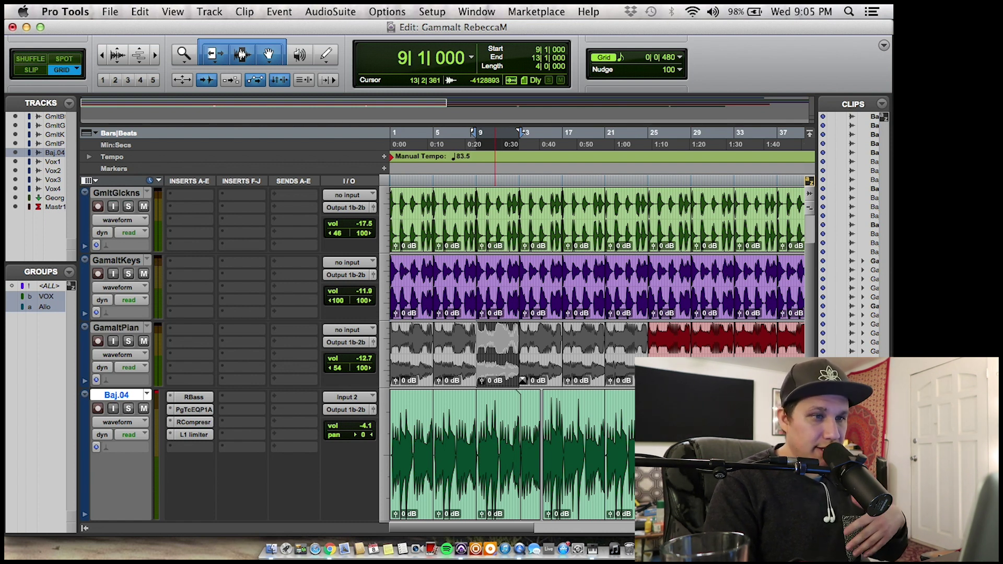
# - Set the Baj.04 track height to medium and record a vocal take on Vox1 from bar 1 to about bar 30
pyautogui.click(385, 423)
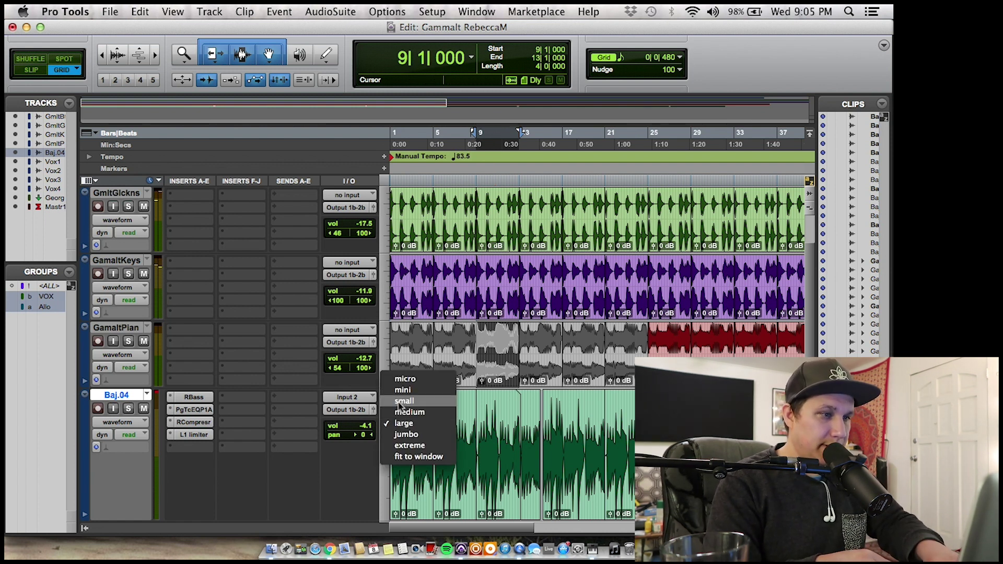
pyautogui.click(403, 412)
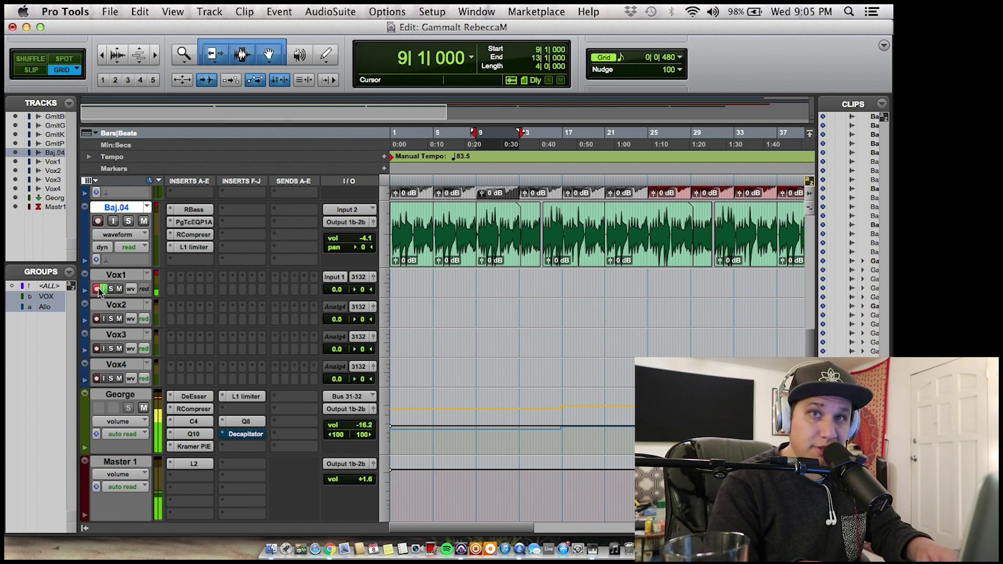
pyautogui.press('Return')
pyautogui.press('space')
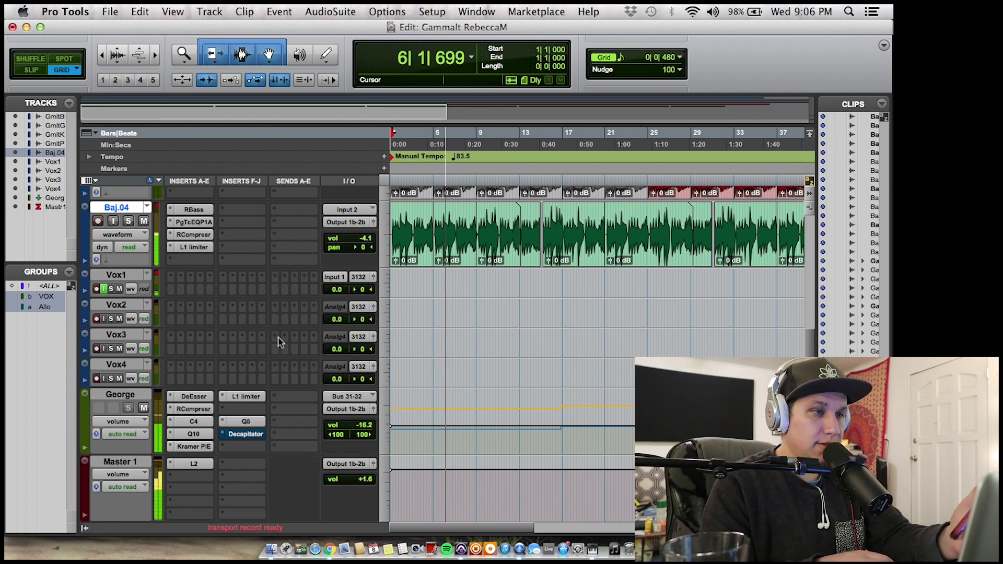
pyautogui.press('space')
pyautogui.press('space')
pyautogui.press('space')
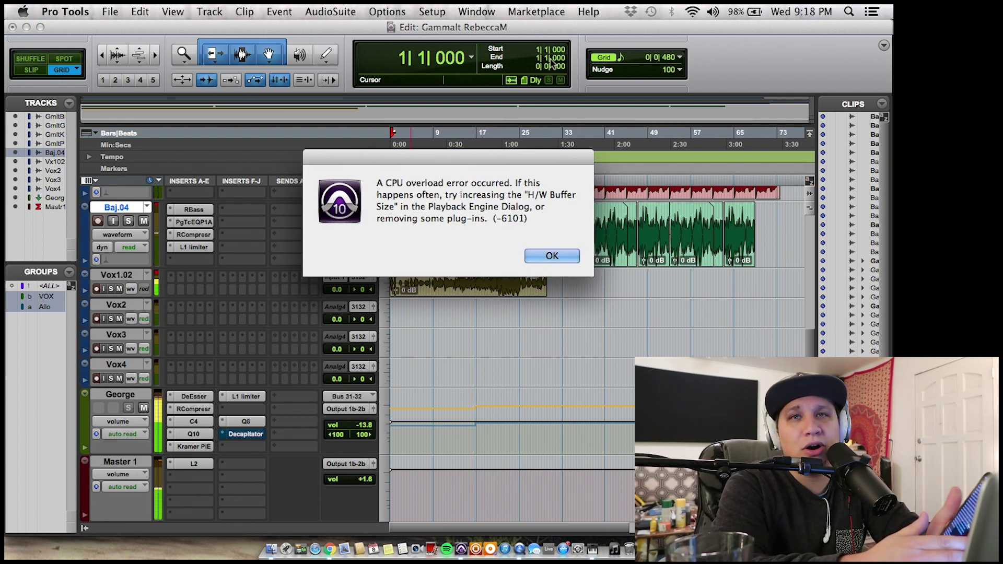
# - Dismiss the CPU overload error, play from 27|2|480 and punch in a vocal recording on Vox1.02 from about bar 29 to bar 35
pyautogui.press('Return')
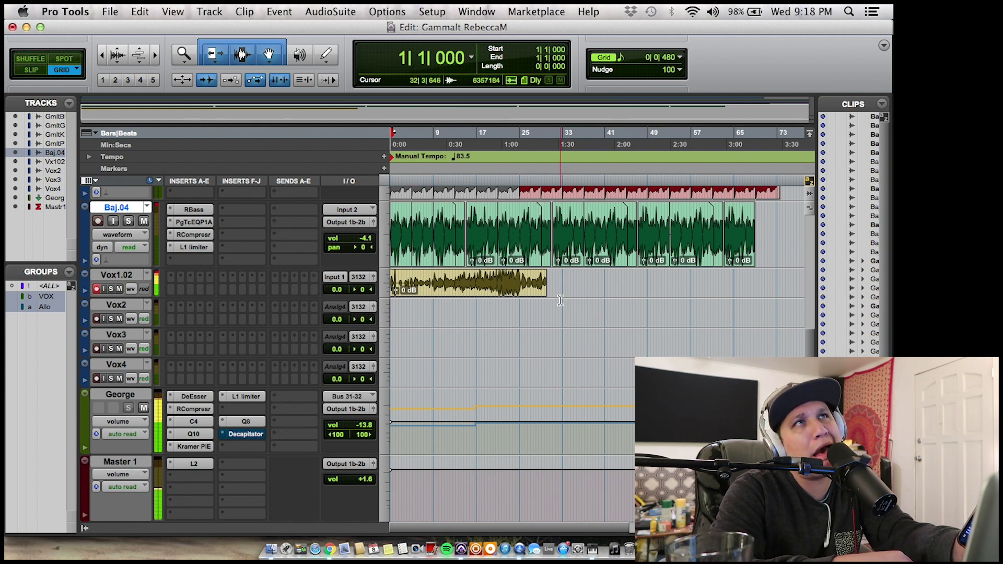
pyautogui.click(532, 307)
pyautogui.press('space')
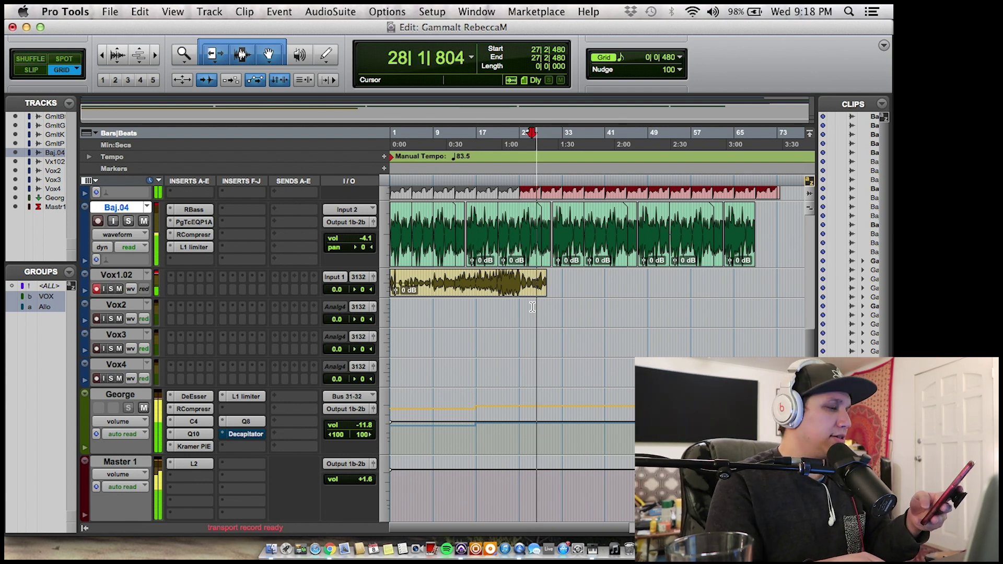
pyautogui.press('F12')
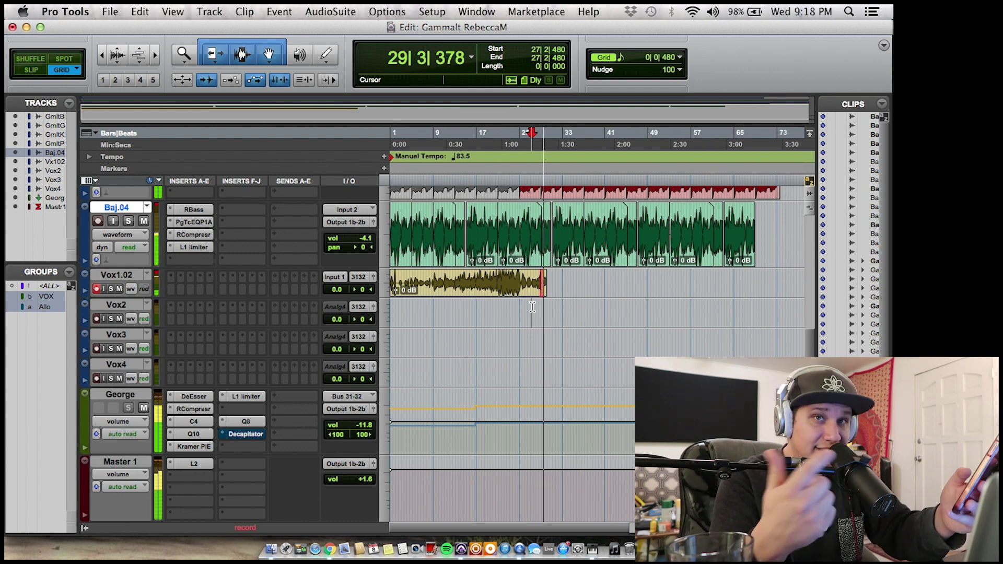
pyautogui.press('space')
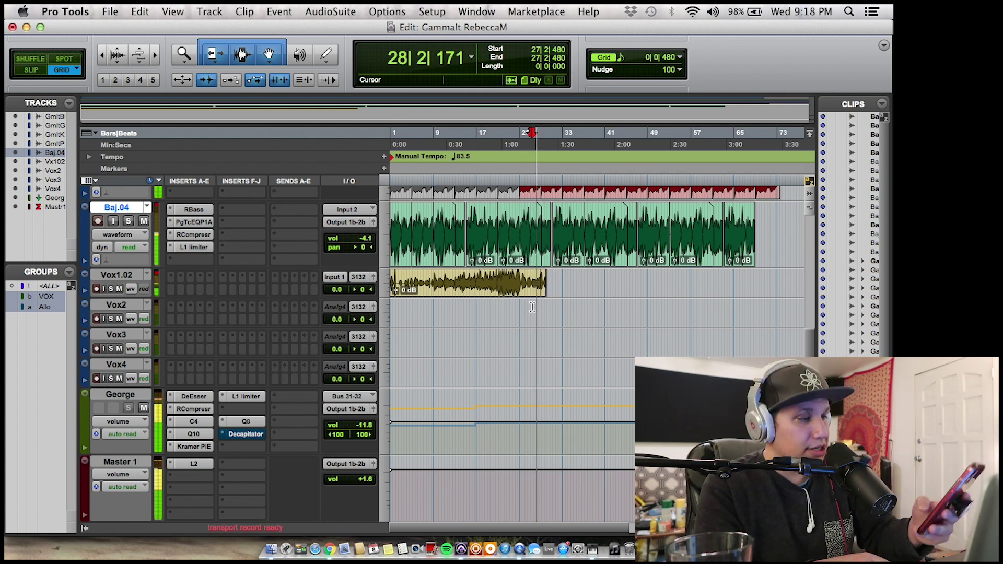
pyautogui.press('F12')
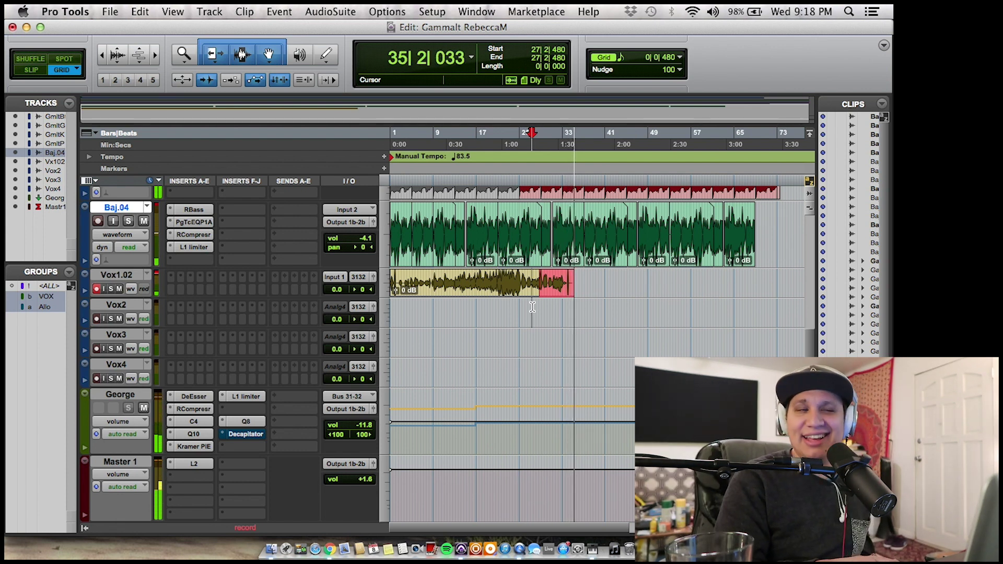
pyautogui.press('space')
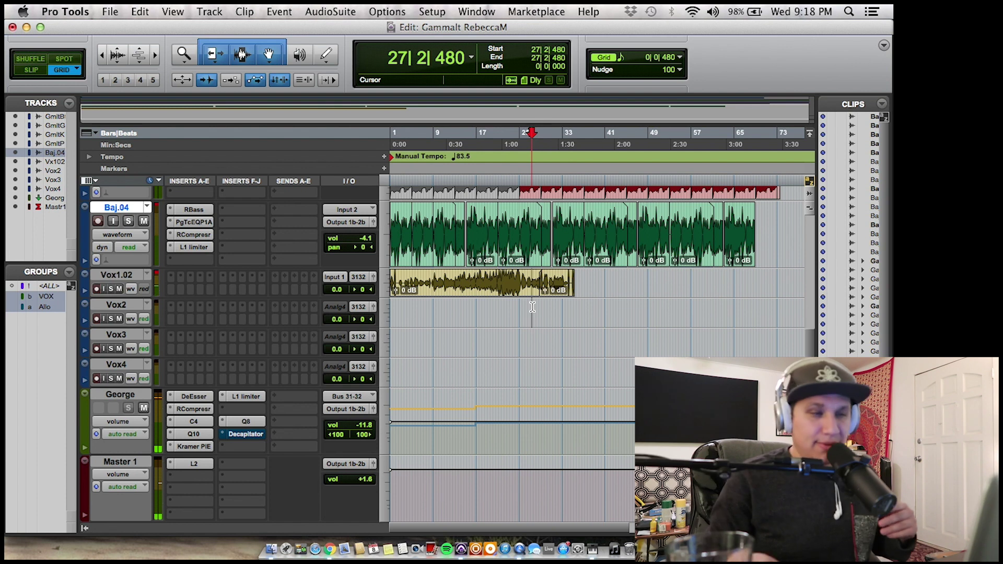
# - Play back the recorded vocal from the start of the song and again from 19|3|480
pyautogui.press('super+bracketright')
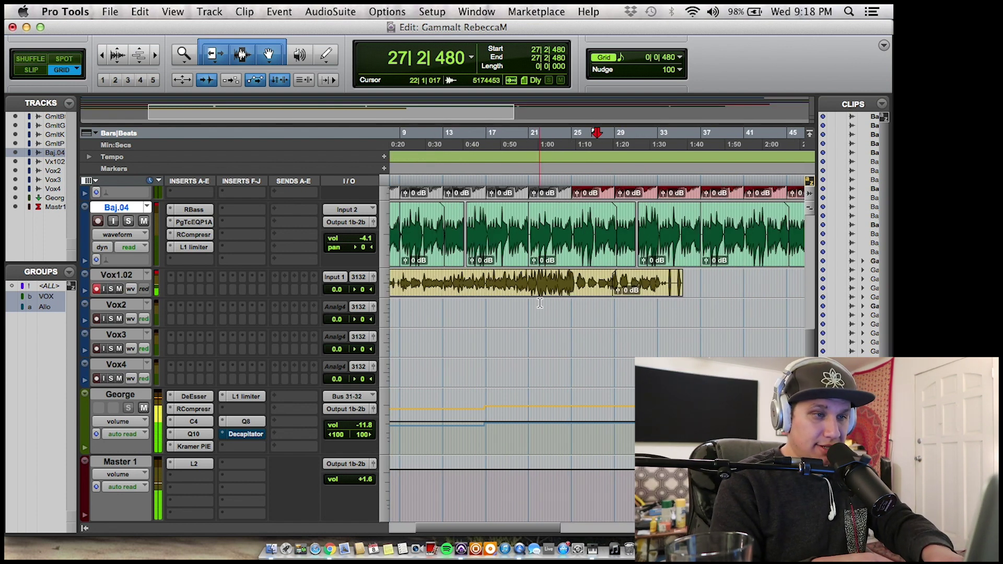
pyautogui.press('Return')
pyautogui.press('space')
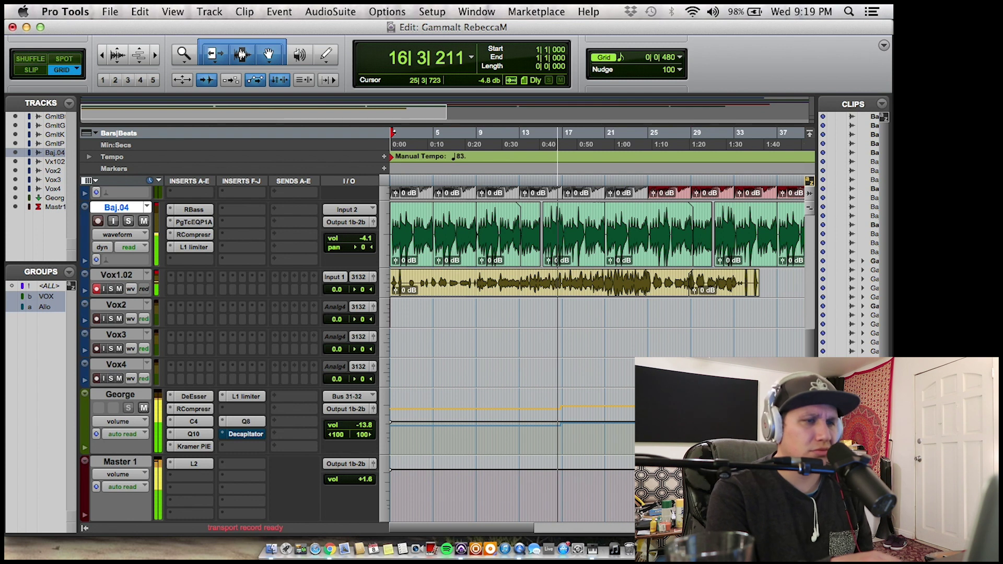
pyautogui.click(593, 301)
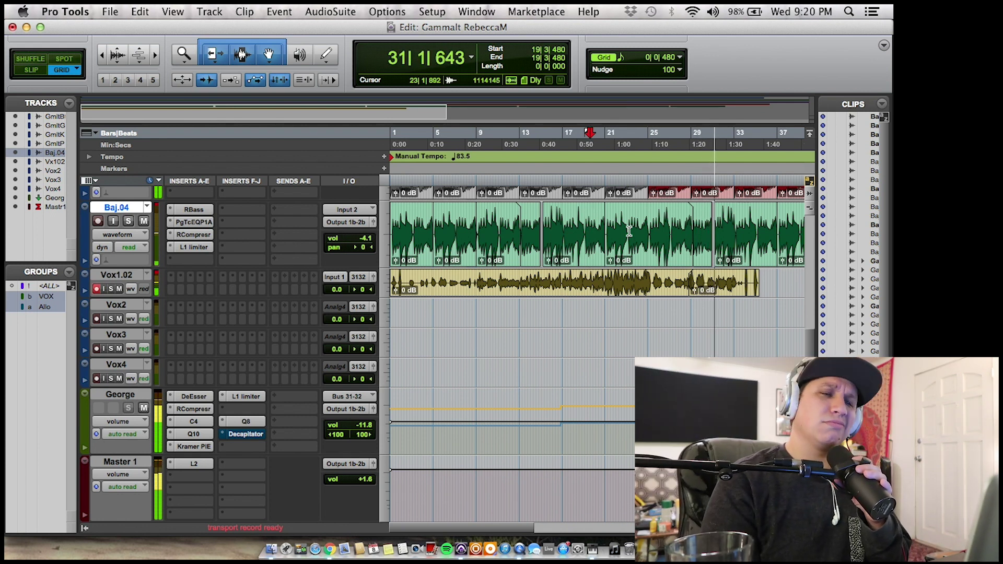
pyautogui.press('space')
# - Play from bar 30 and punch in a replacement vocal on Vox1.02 from about 30|3 to bar 33
pyautogui.click(700, 277)
pyautogui.press('space')
pyautogui.press('t')
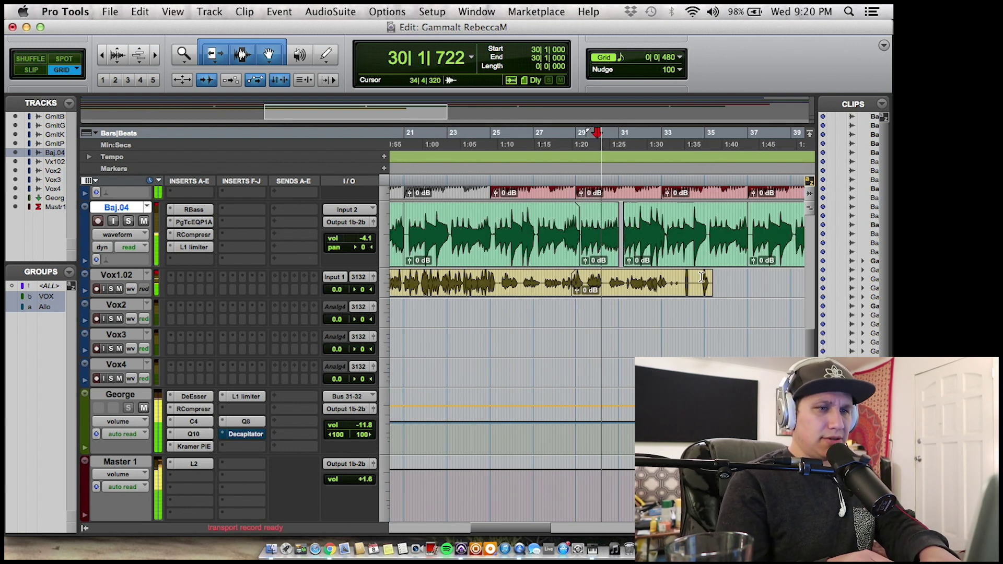
pyautogui.press('space')
pyautogui.press('space')
pyautogui.press('space')
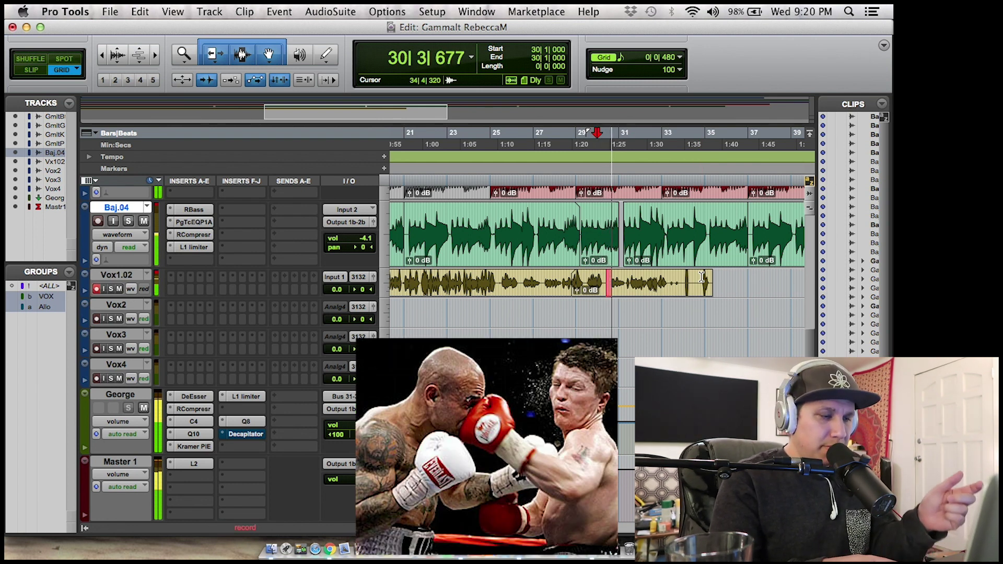
pyautogui.press('space')
pyautogui.press('space')
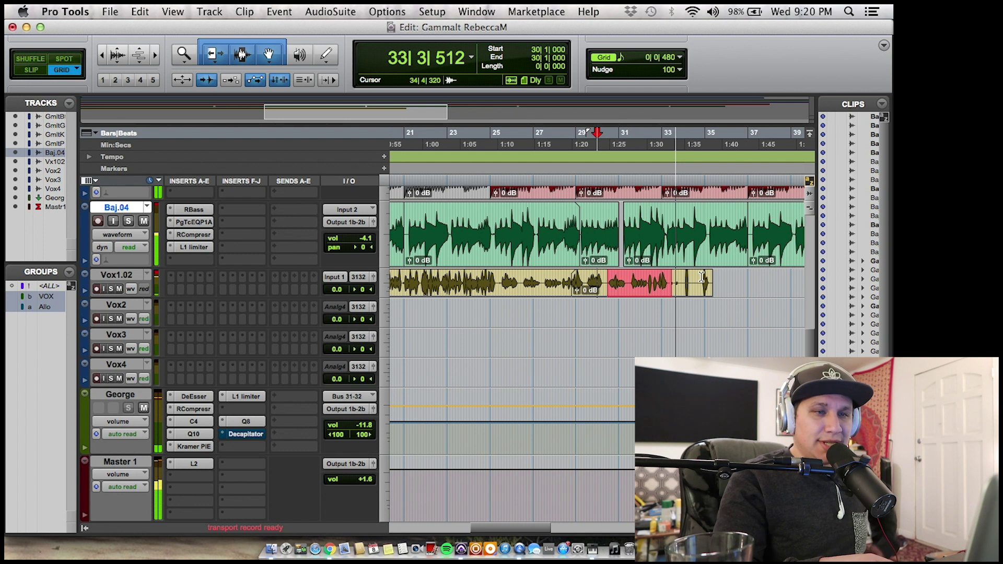
pyautogui.press('space')
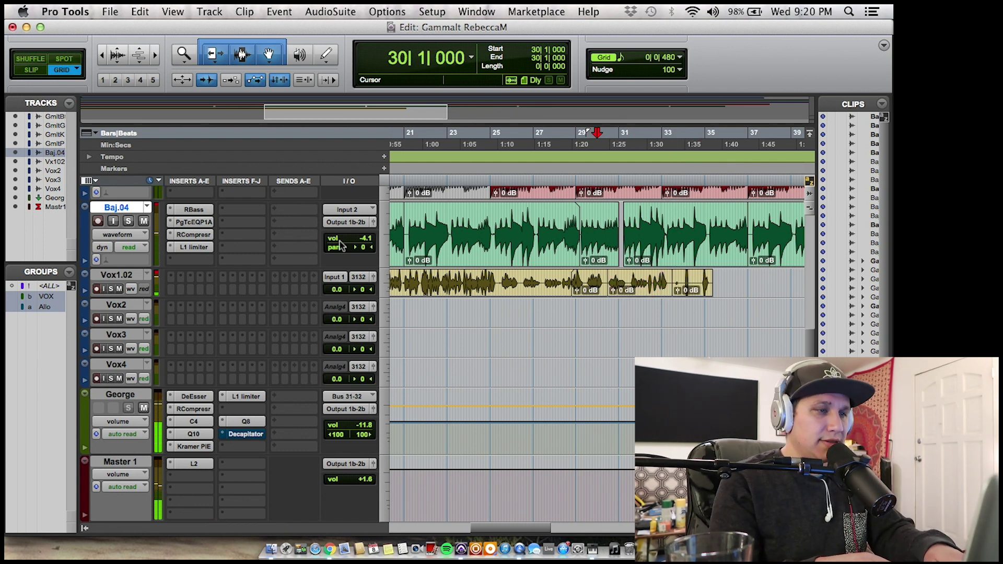
# - Examine the DeEsser, RCompressor, C4, Q10 and Kramer PIE plug-ins on the George aux track
pyautogui.press('super+Tab')
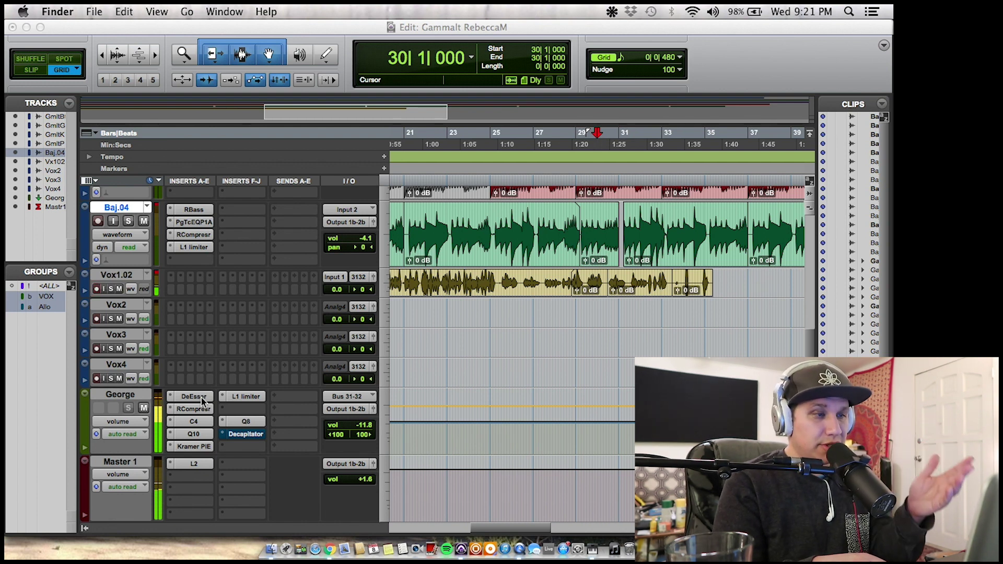
pyautogui.click(193, 397)
pyautogui.click(203, 410)
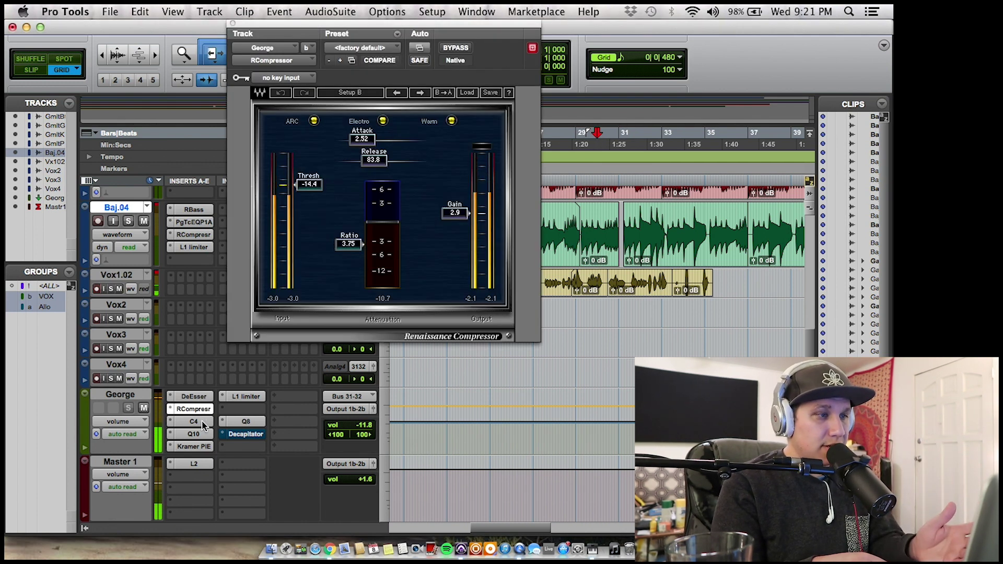
pyautogui.click(203, 421)
pyautogui.click(202, 433)
pyautogui.click(201, 446)
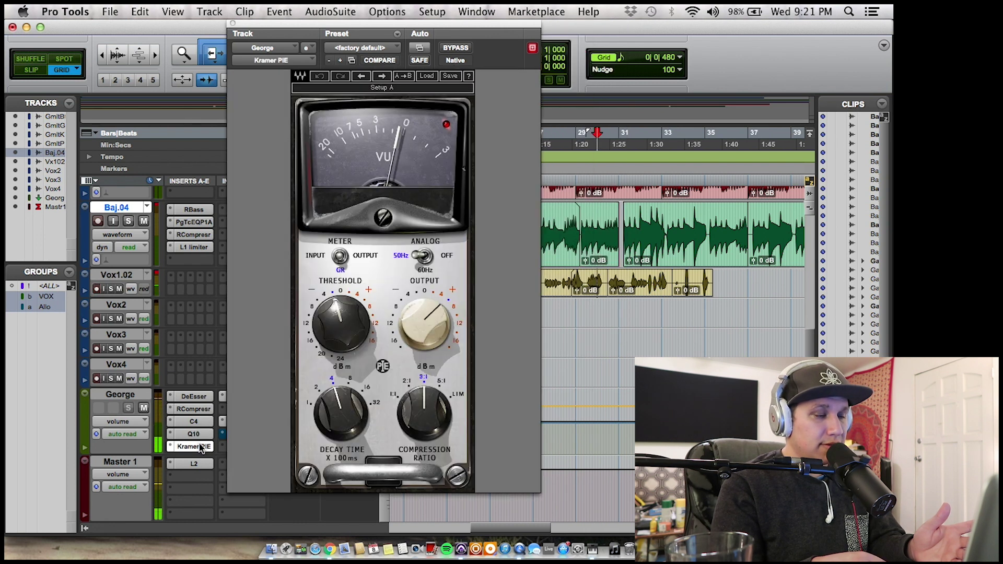
pyautogui.click(206, 396)
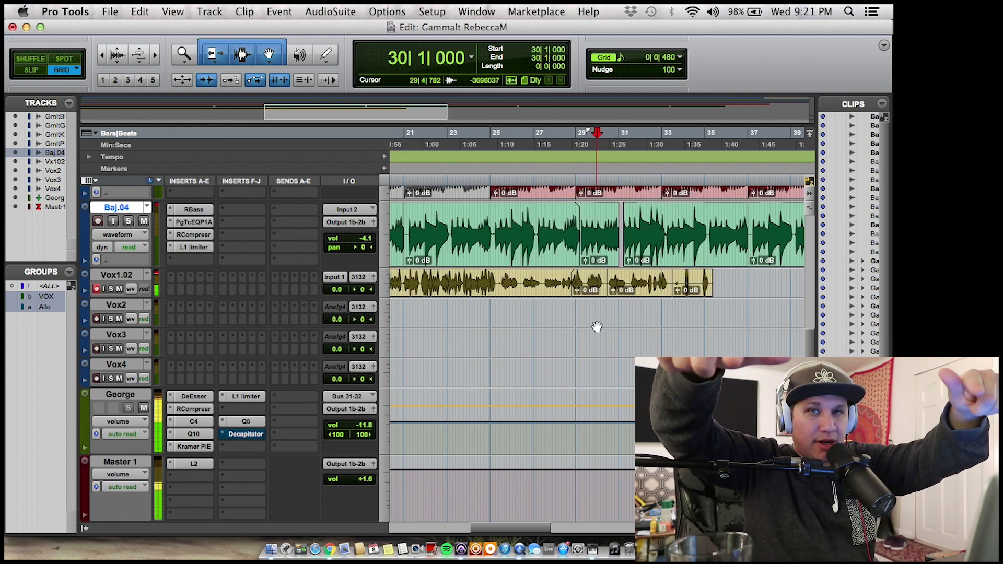
# - Play back the song from the start with the recorded vocals
pyautogui.press('Return')
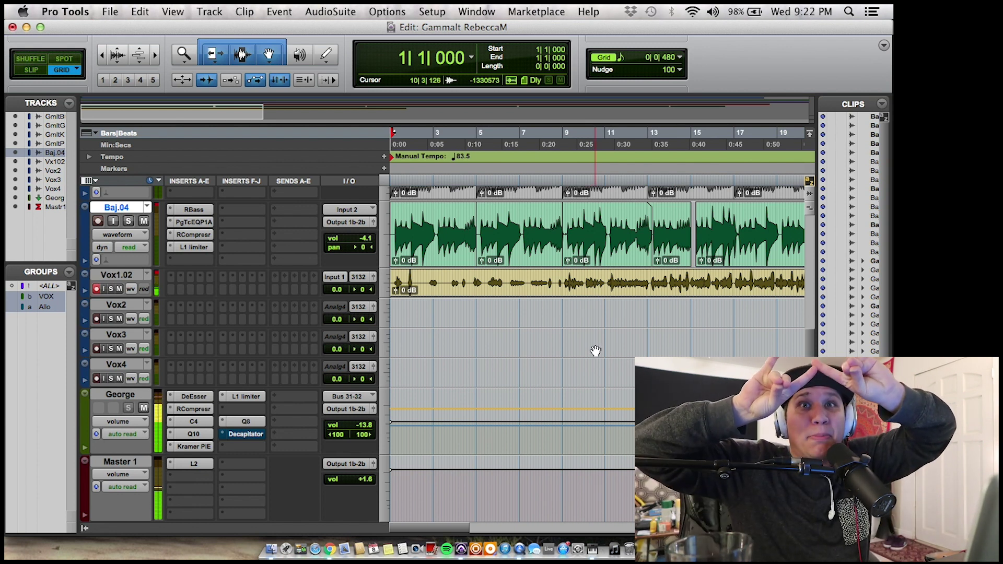
pyautogui.press('space')
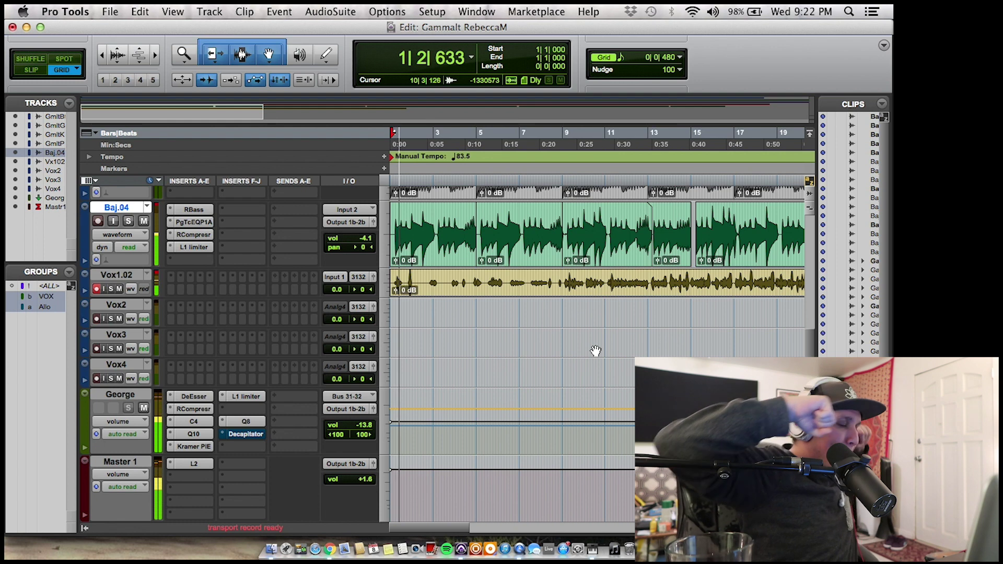